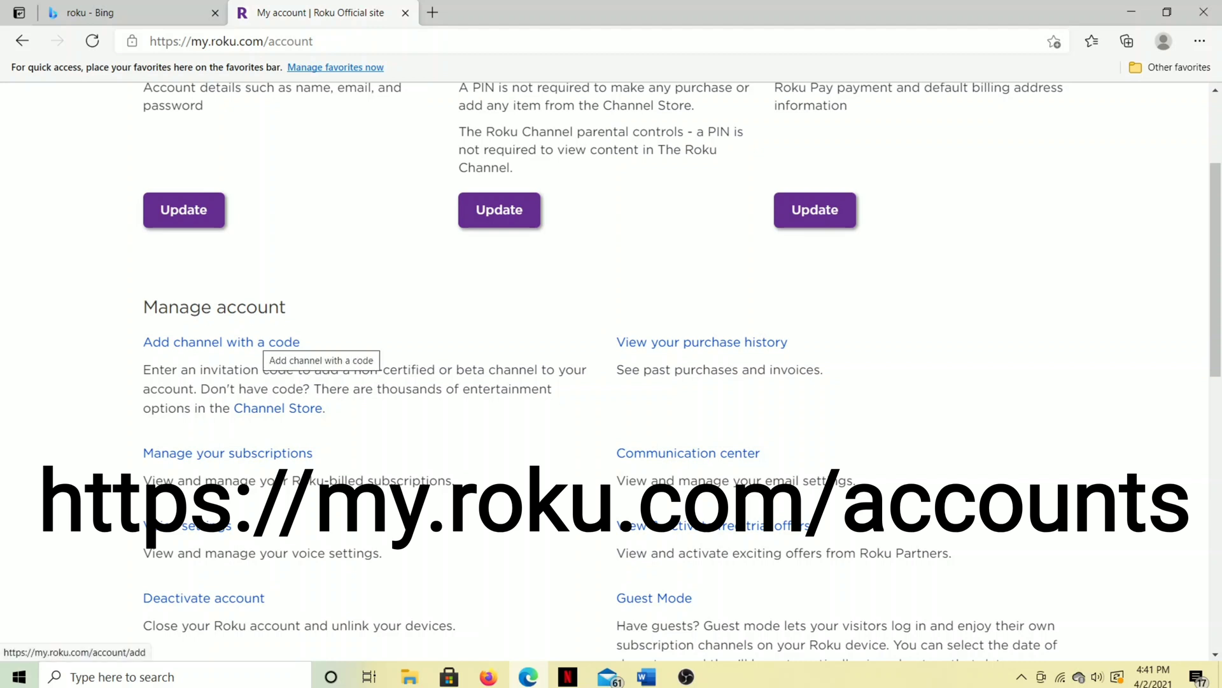
# Open the add-by-code form and enter the channel access code 'twoku'
pyautogui.click(266, 342)
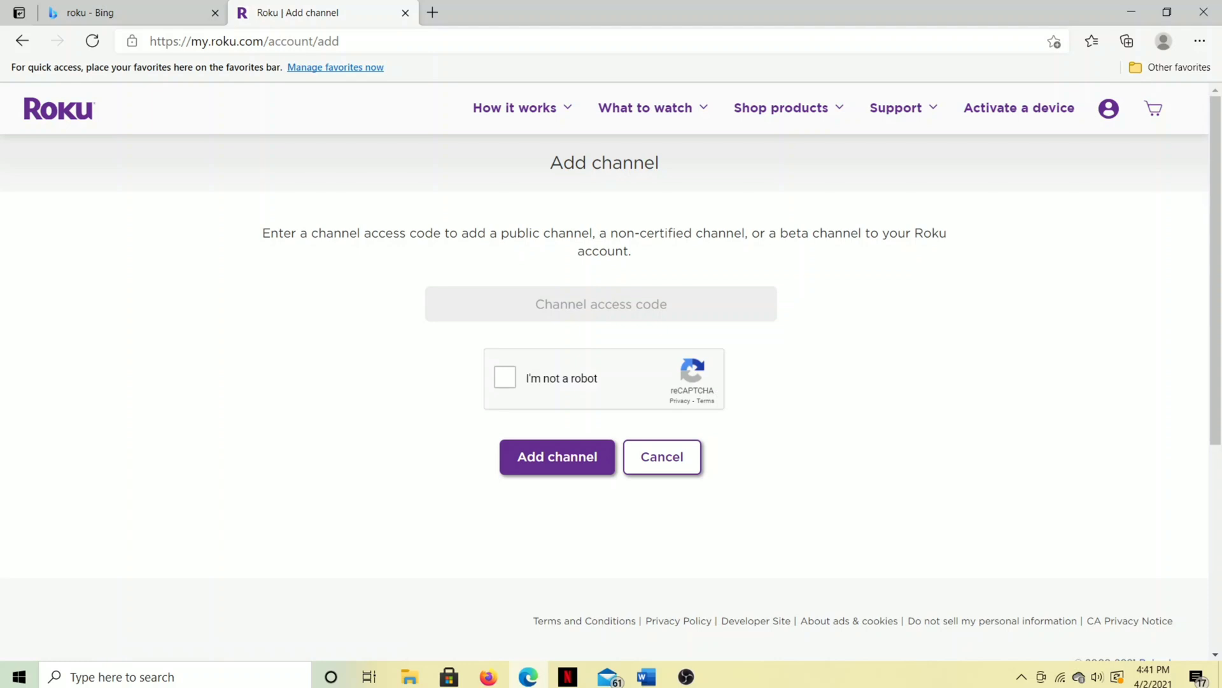
pyautogui.click(601, 304)
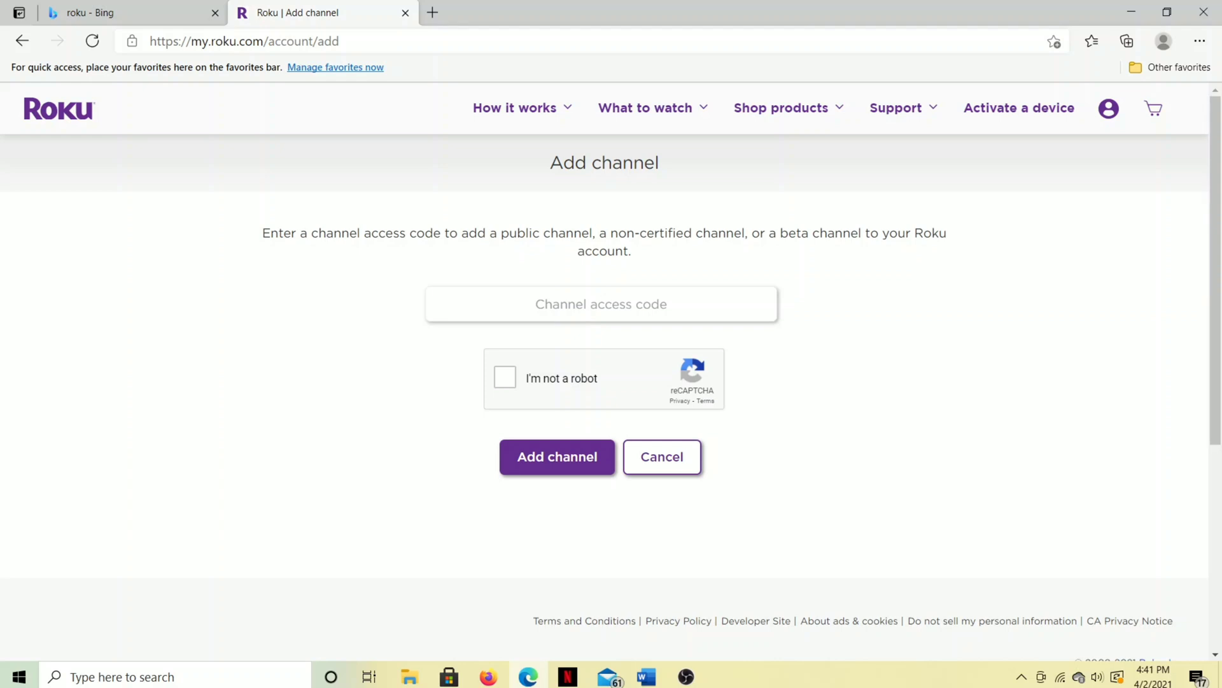
pyautogui.write('tw')
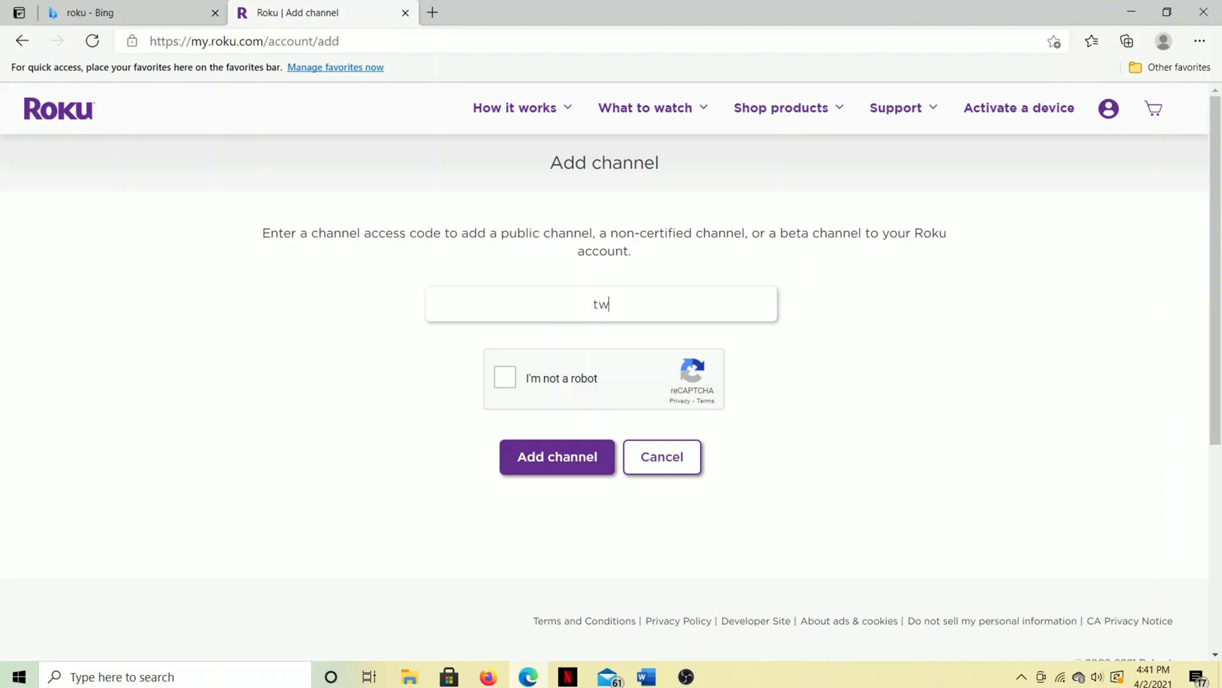
pyautogui.write('oku')
# Pass the 'I'm not a robot' check by selecting all traffic-light squares and submitting
pyautogui.press('Tab')
pyautogui.press('space')
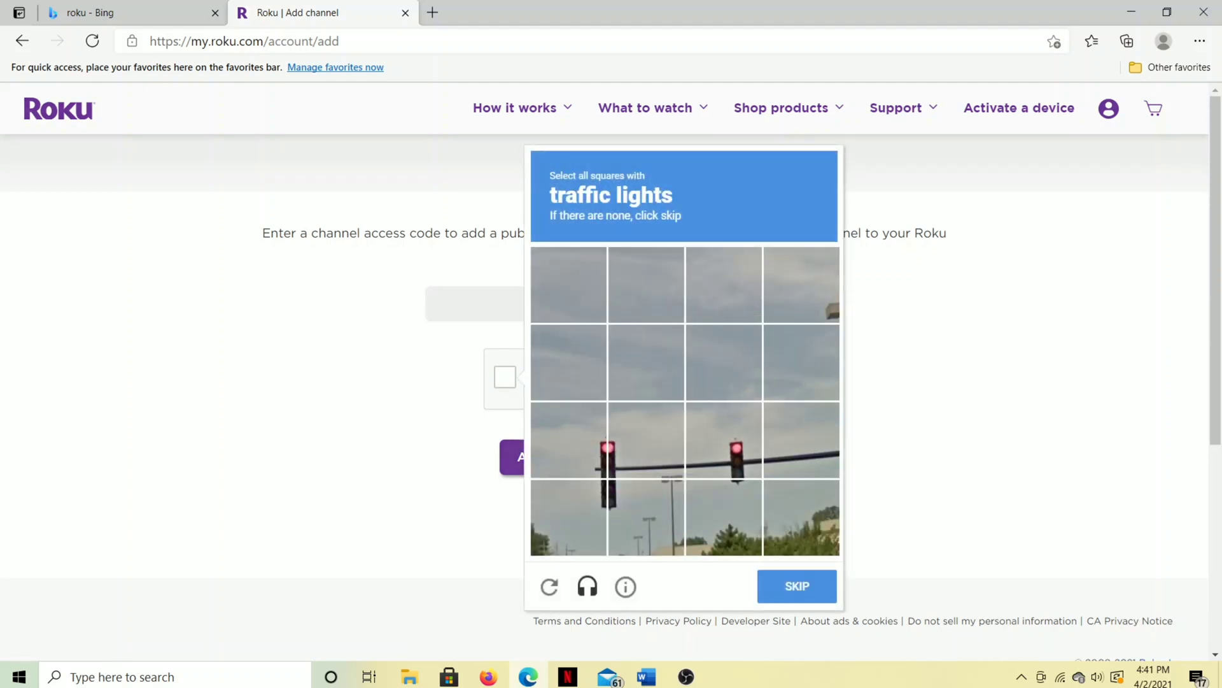
pyautogui.click(569, 439)
pyautogui.click(646, 439)
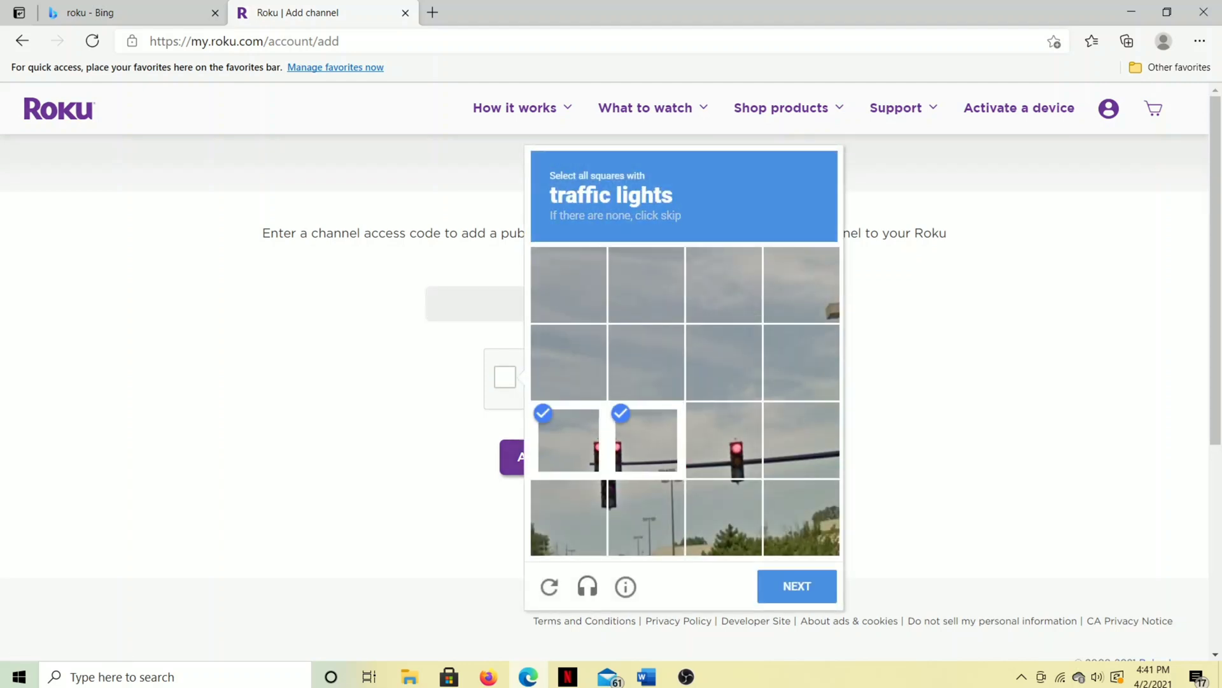
pyautogui.click(646, 517)
pyautogui.click(569, 517)
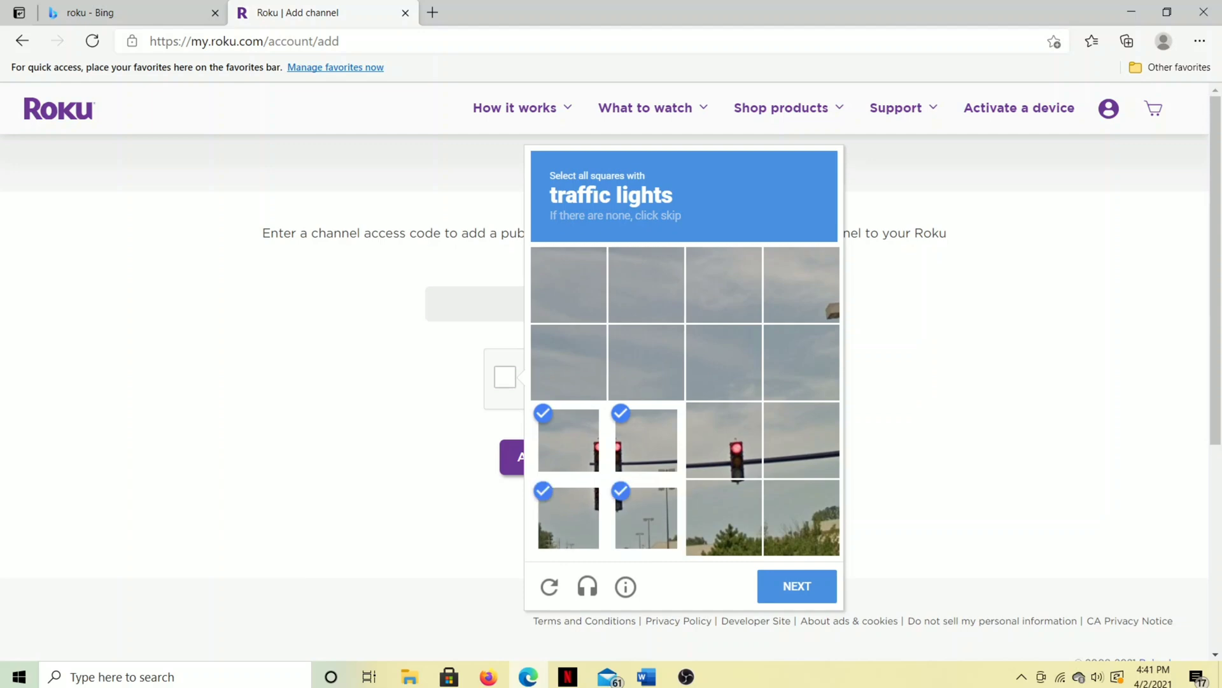
pyautogui.click(724, 439)
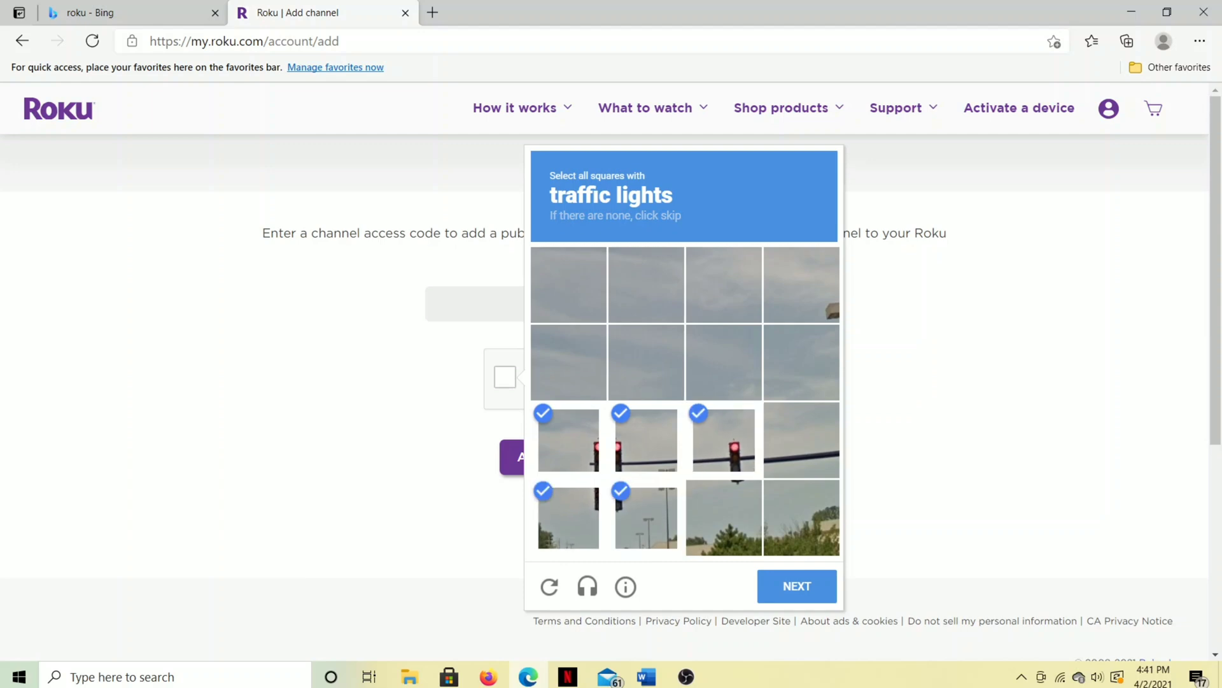
pyautogui.click(724, 517)
pyautogui.click(798, 585)
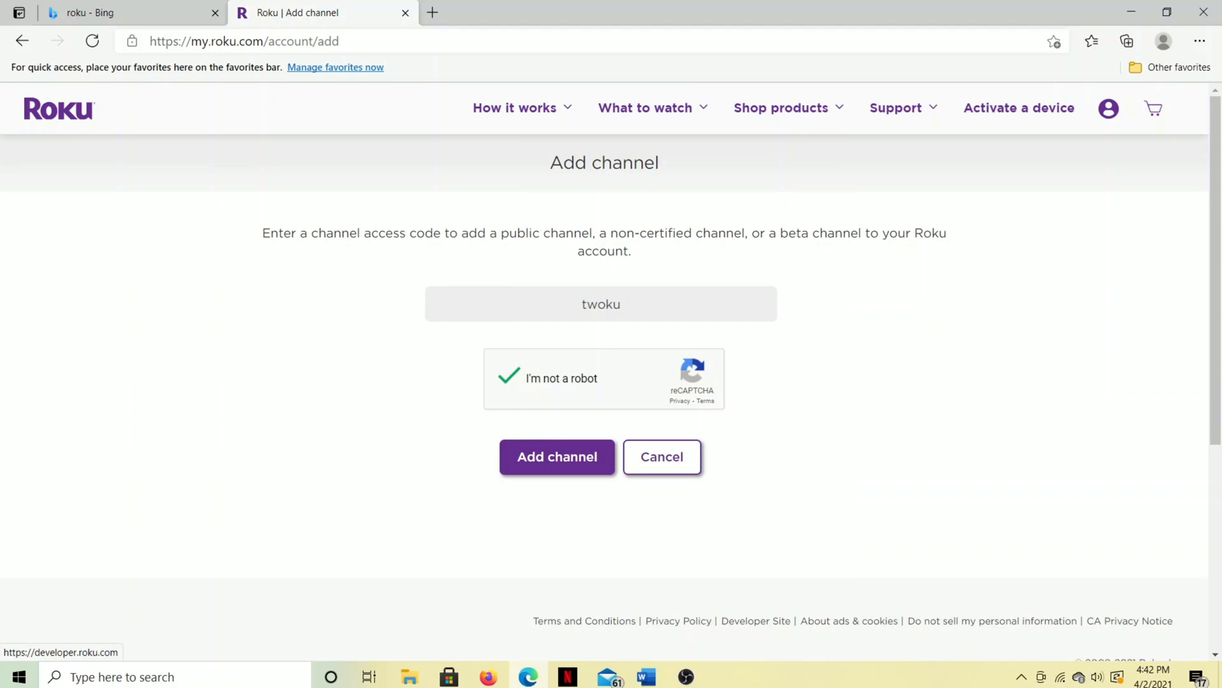
# Submit the twoku code, dismiss the warning, and confirm adding the Twoku channel
pyautogui.click(557, 457)
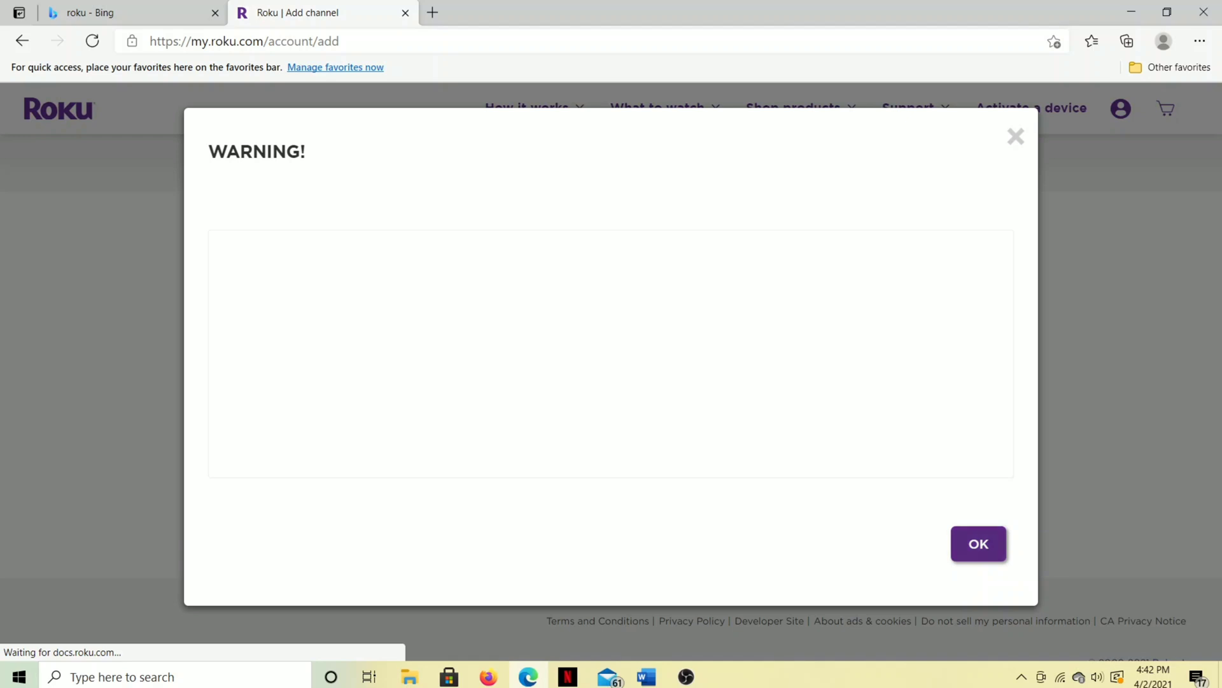
pyautogui.click(978, 544)
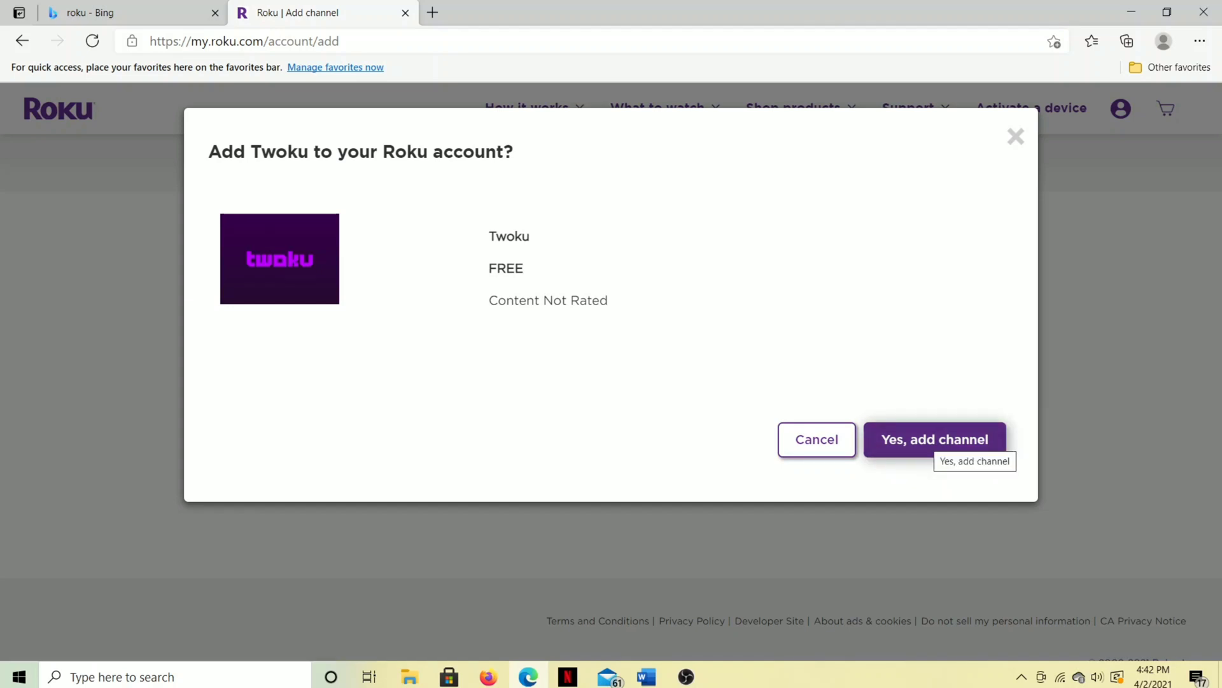
pyautogui.click(935, 444)
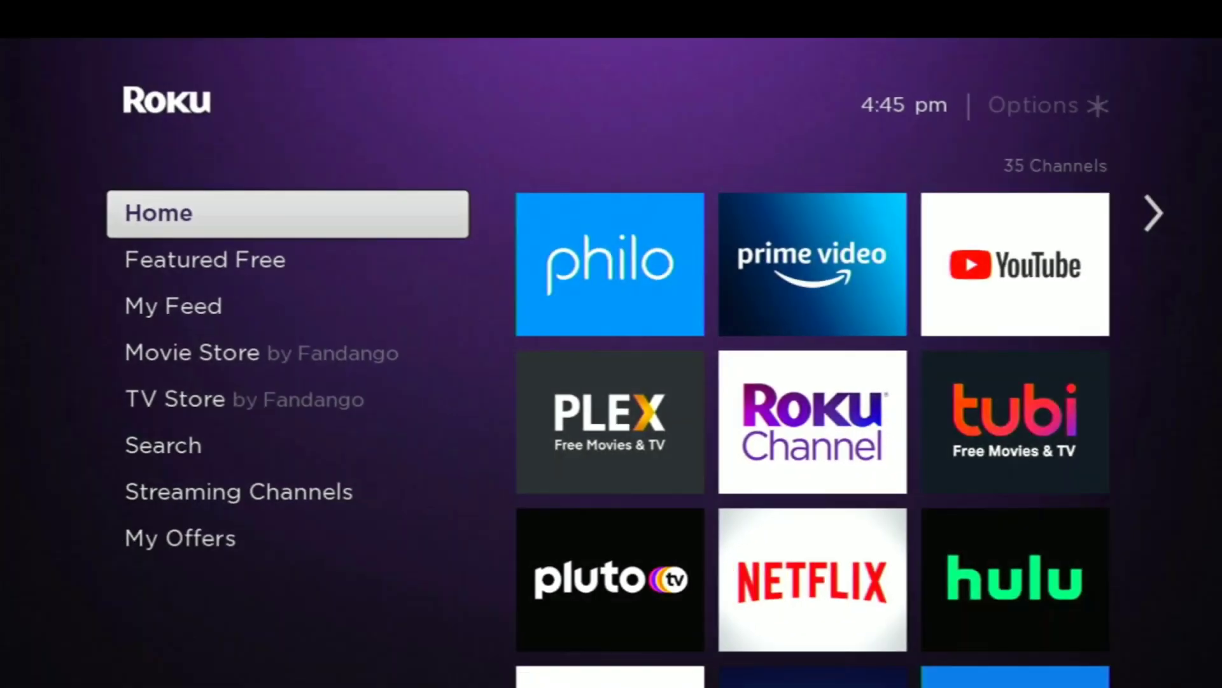
# Scroll the home channel grid to its last row to find Twoku beside ALLBLK, then return to the menu
pyautogui.press('Right')
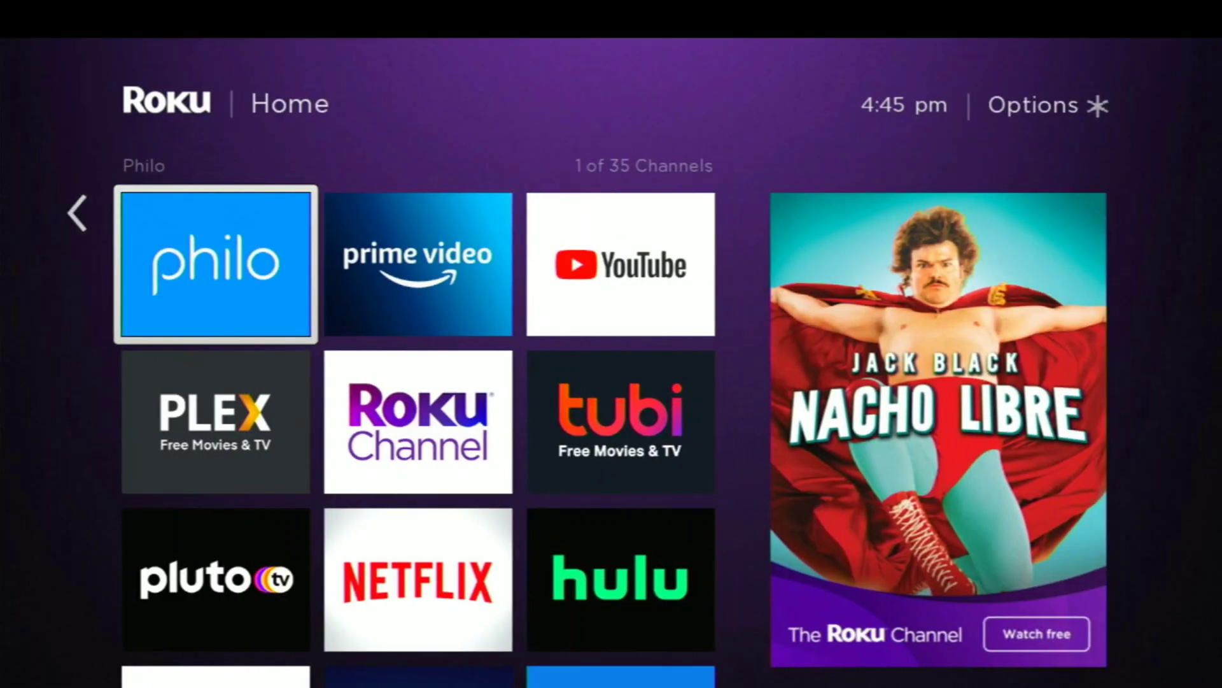
pyautogui.press('Down')
pyautogui.press('Down')
pyautogui.press('Down')
pyautogui.press('Down')
pyautogui.press('Down')
pyautogui.press('Down')
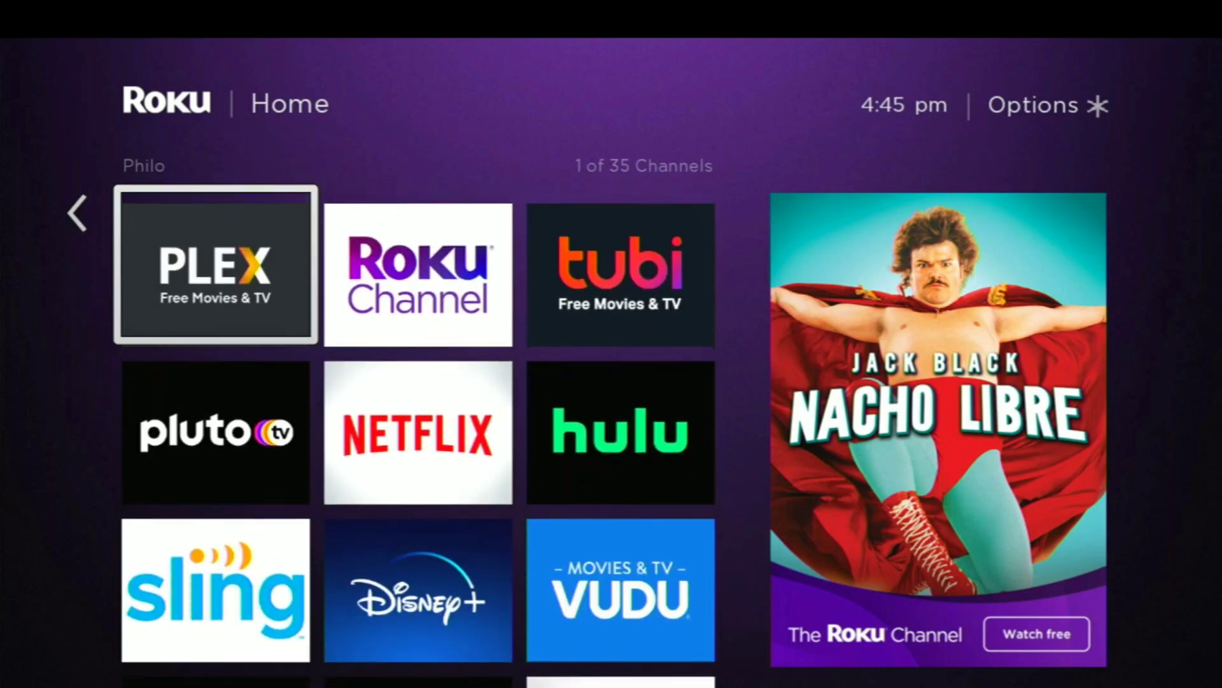
pyautogui.press('Down')
pyautogui.press('Down')
pyautogui.press('Down')
pyautogui.press('Down')
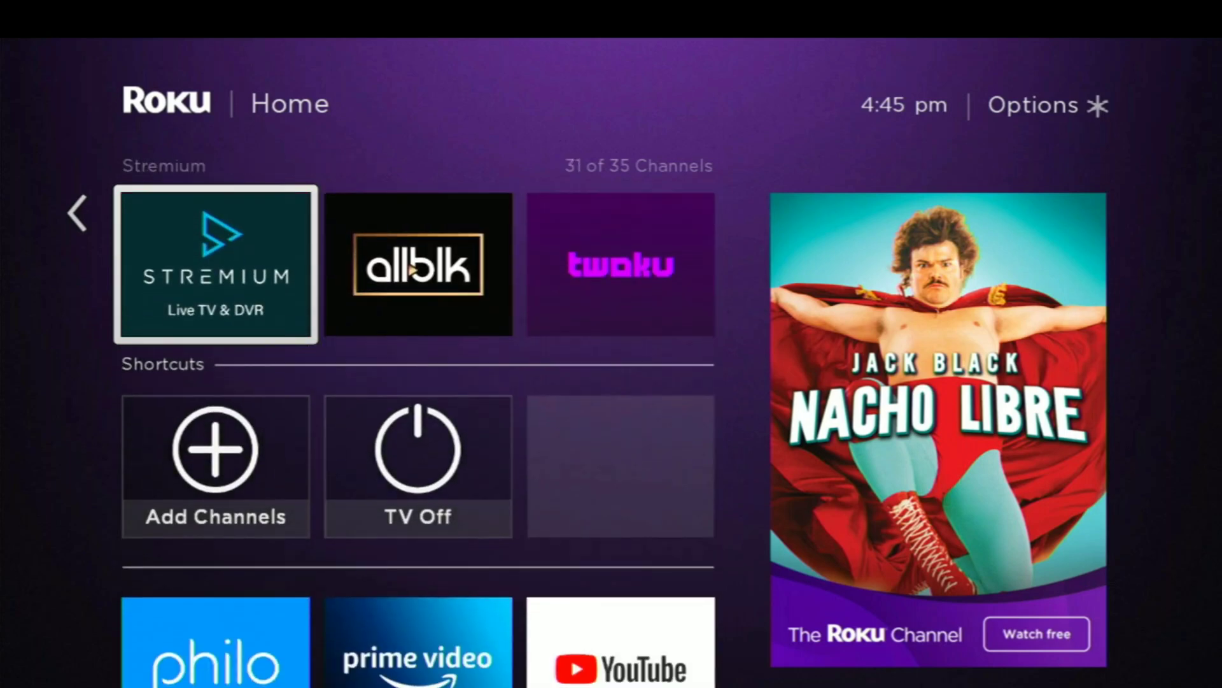
pyautogui.press('Right')
pyautogui.press('Right')
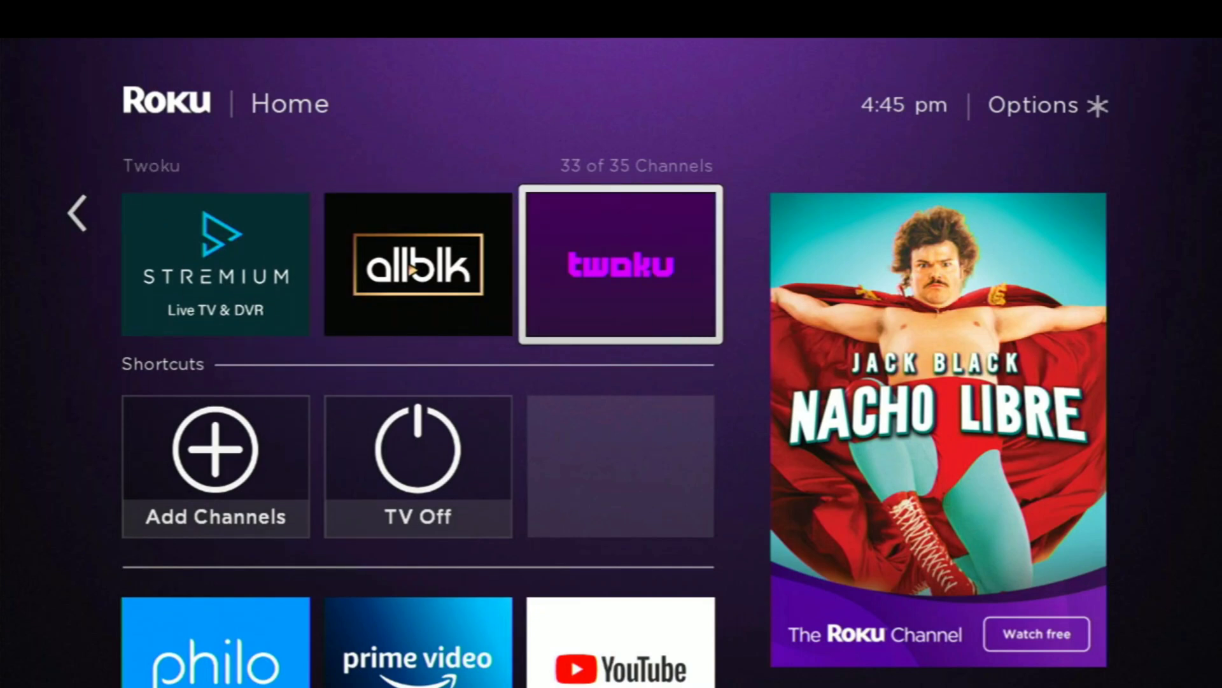
pyautogui.press('Left')
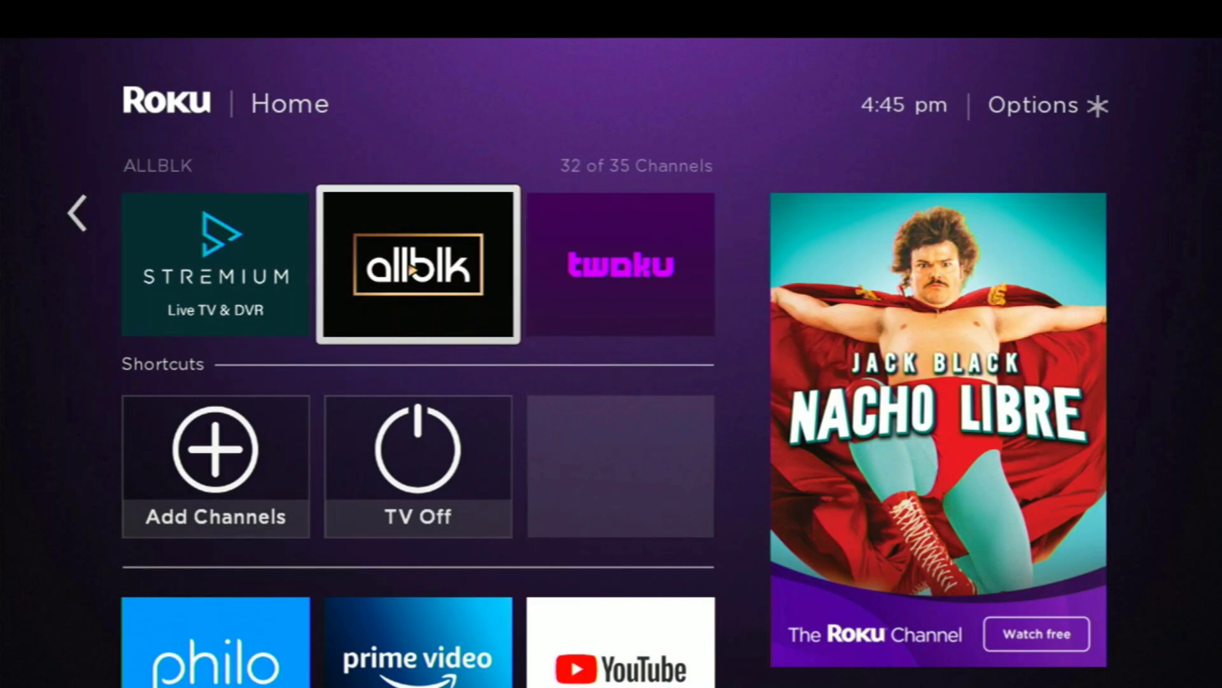
pyautogui.press('Escape')
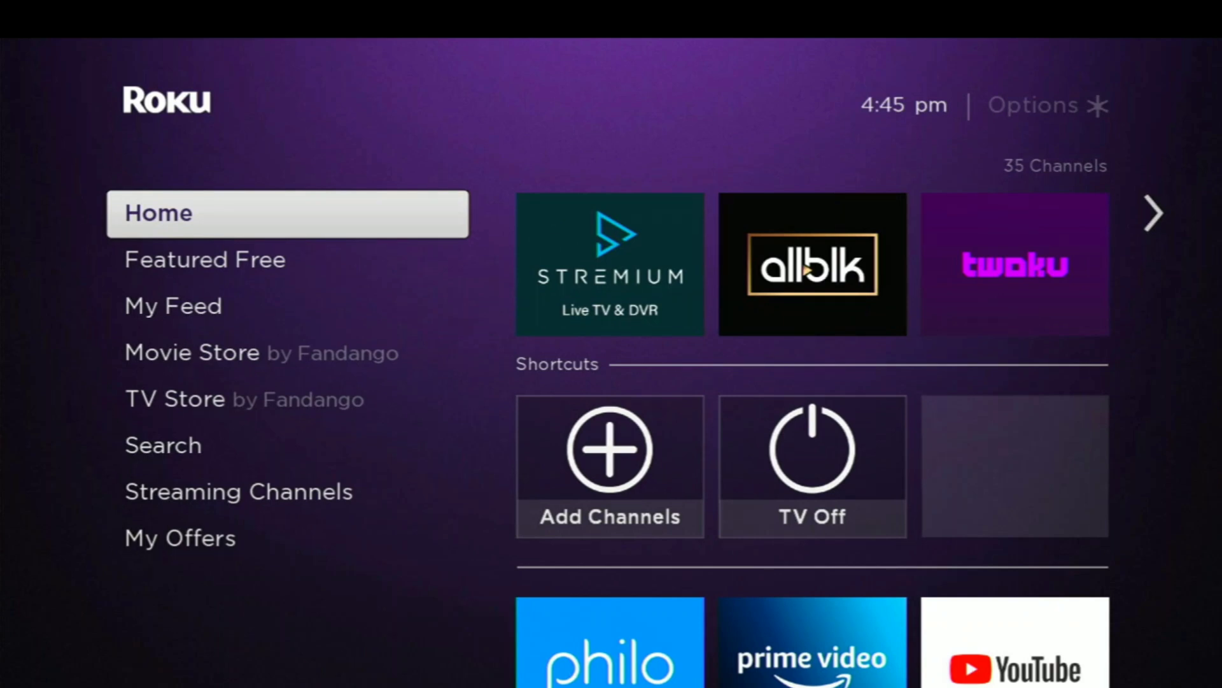
# Run a manual check under Settings > System > System update, last-checked time becoming 4:46 pm
pyautogui.press('Down')
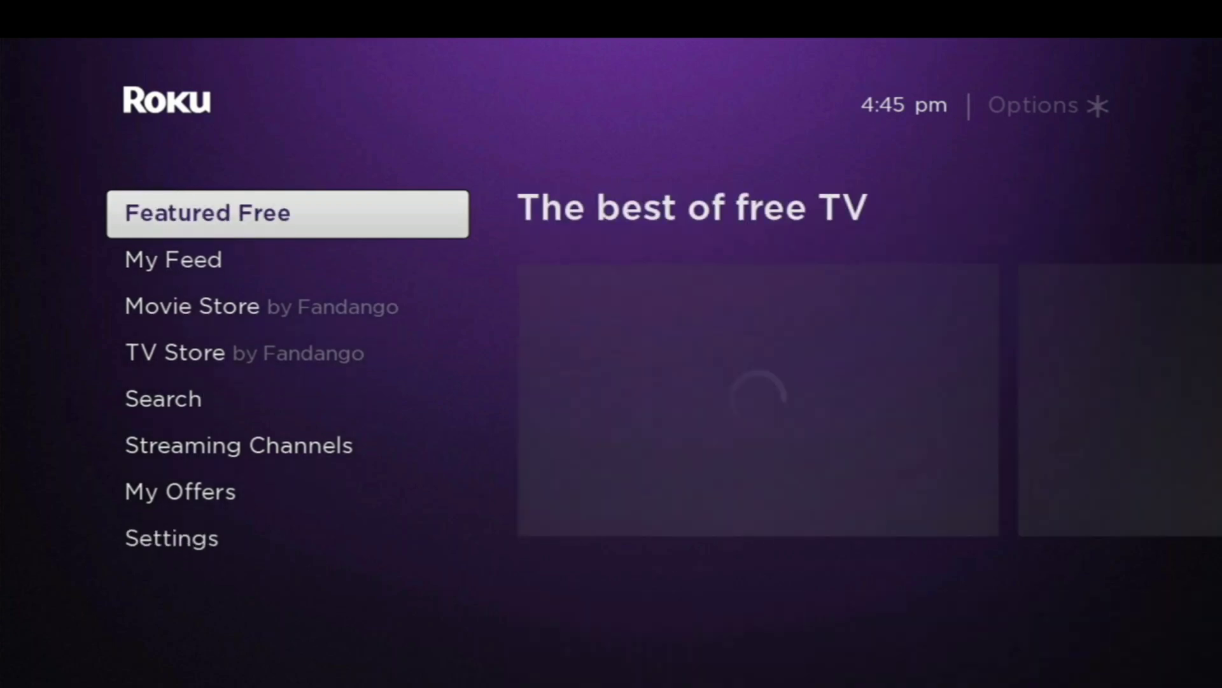
pyautogui.press('Down')
pyautogui.press('Down')
pyautogui.press('Down')
pyautogui.press('Down')
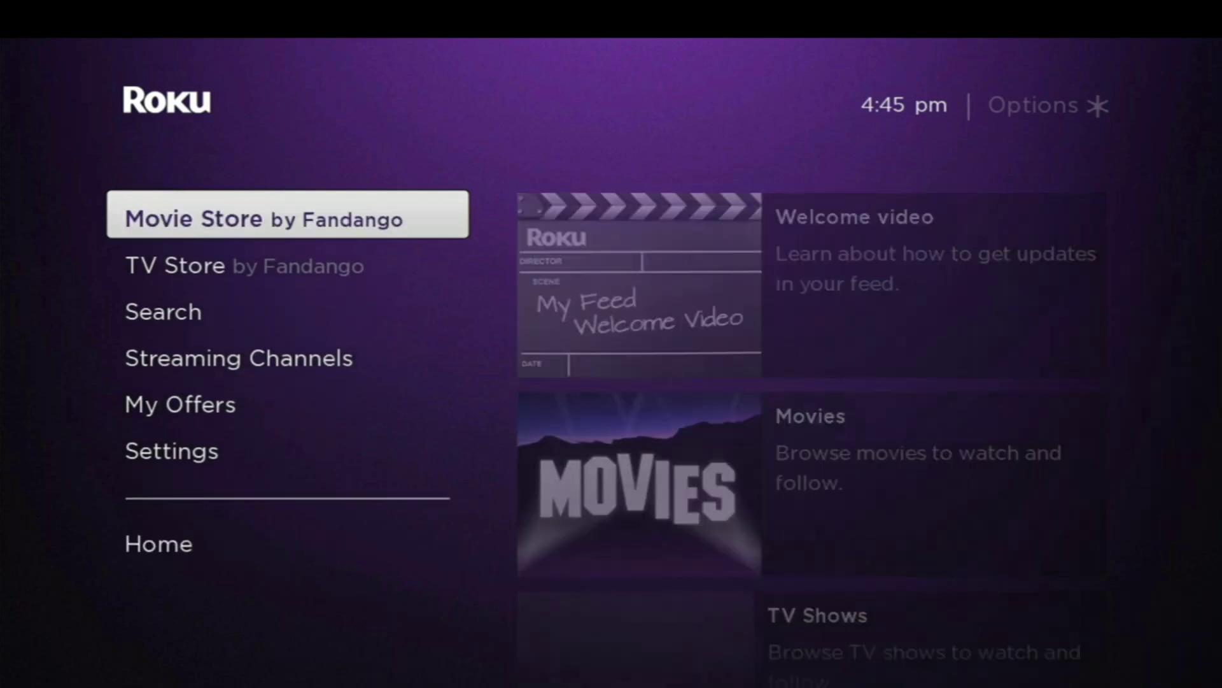
pyautogui.press('Down')
pyautogui.press('Down')
pyautogui.press('Down')
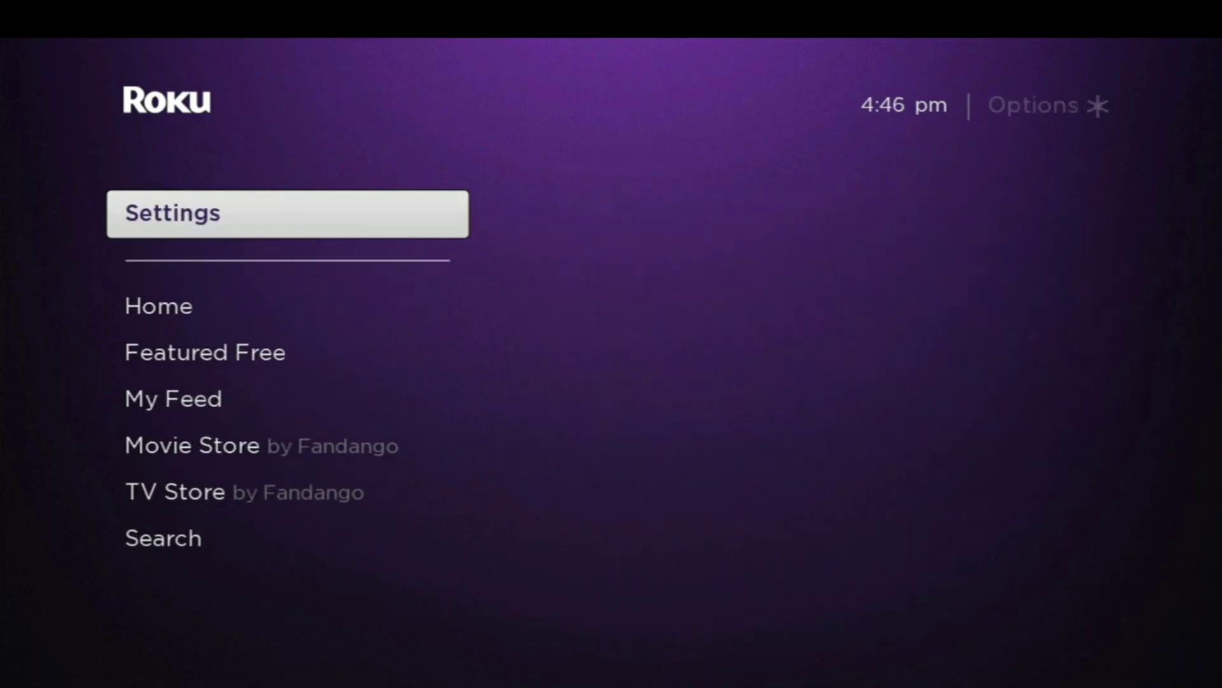
pyautogui.press('Right')
pyautogui.press('Down')
pyautogui.press('Down')
pyautogui.press('Down')
pyautogui.press('Down')
pyautogui.press('Down')
pyautogui.press('Down')
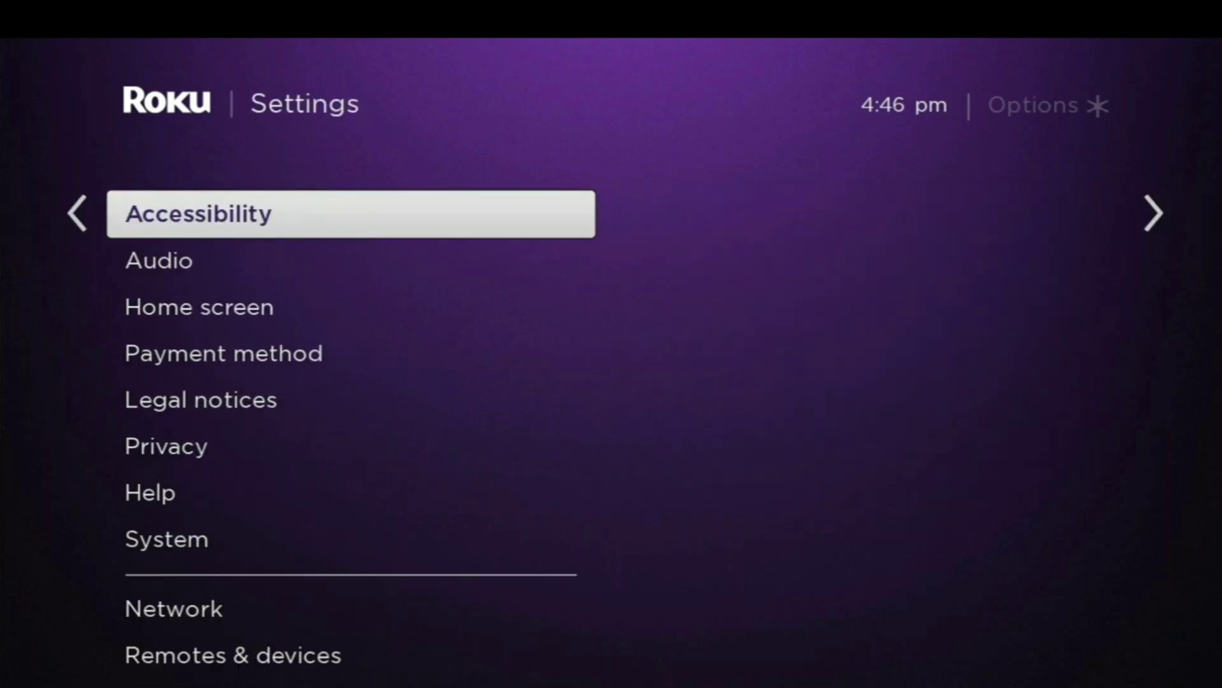
pyautogui.press('Down')
pyautogui.press('Down')
pyautogui.press('Down')
pyautogui.press('Down')
pyautogui.press('Down')
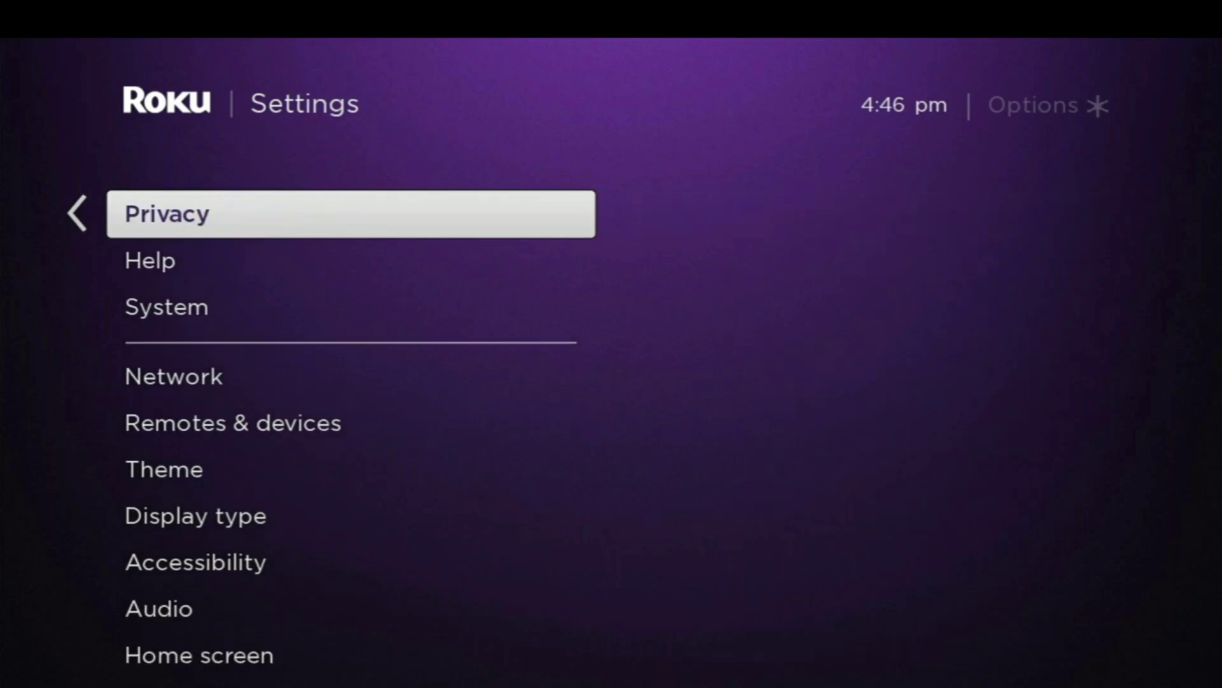
pyautogui.press('Right')
pyautogui.press('Down')
pyautogui.press('Down')
pyautogui.press('Down')
pyautogui.press('Down')
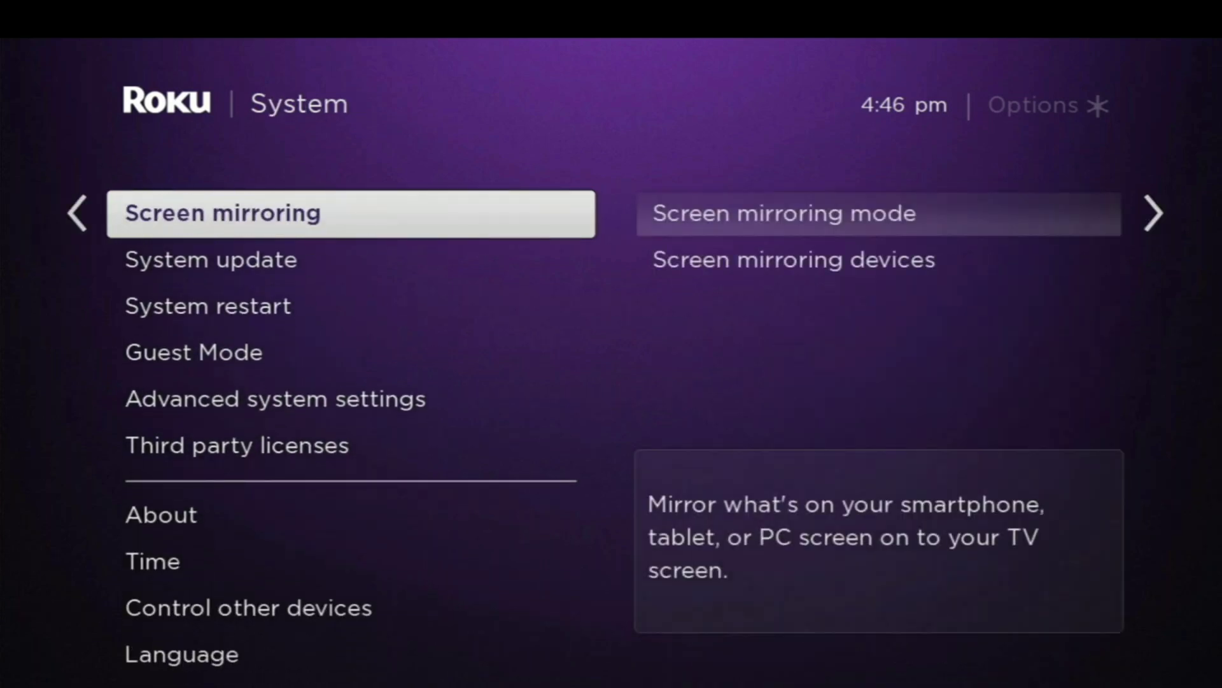
pyautogui.press('Down')
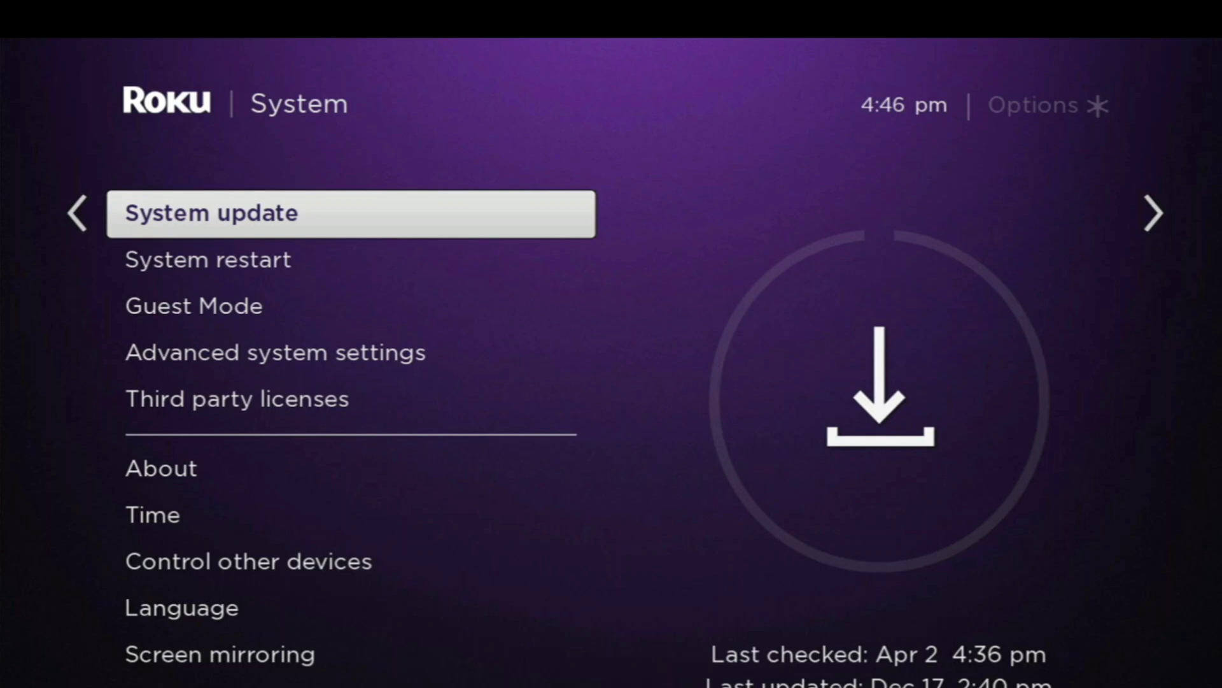
pyautogui.press('Right')
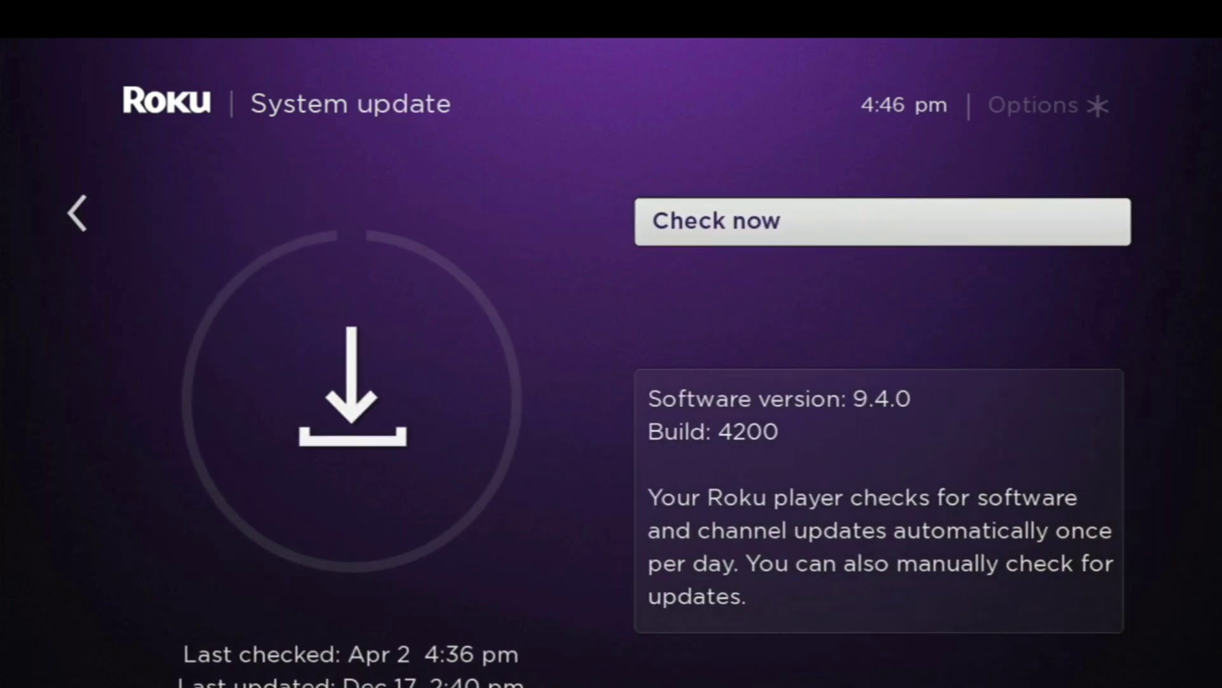
pyautogui.press('Return')
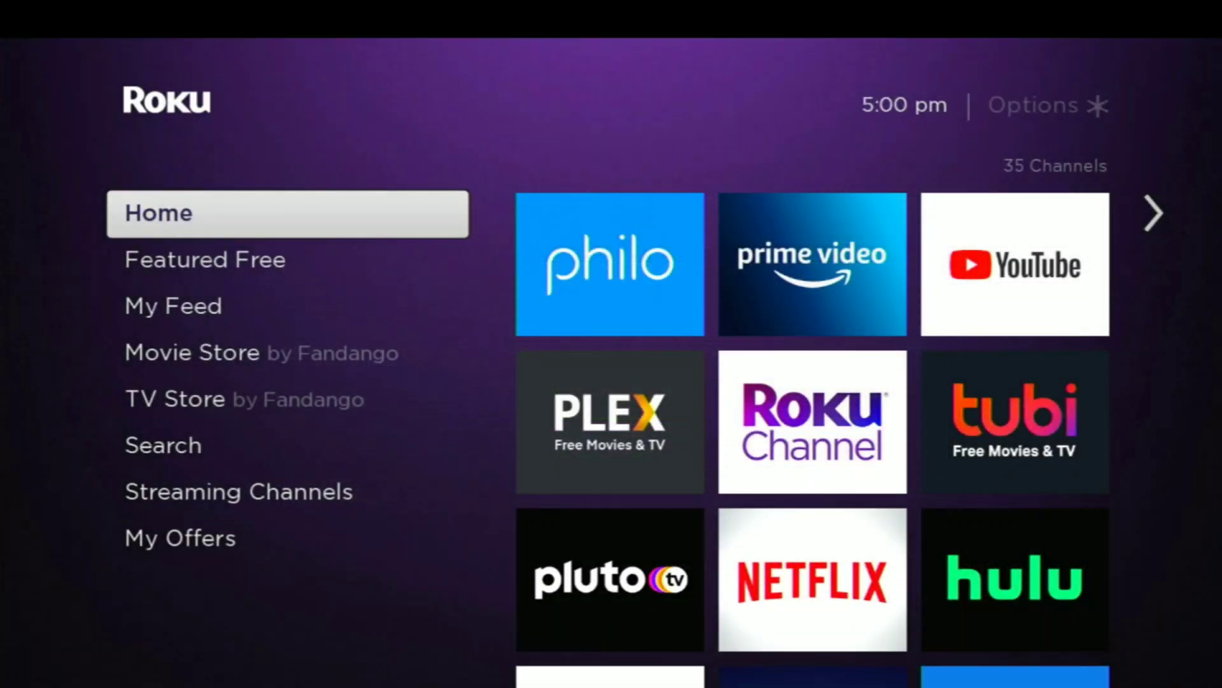
# Highlight the Twoku tile in the channel grid's last row and launch it
pyautogui.press('Right')
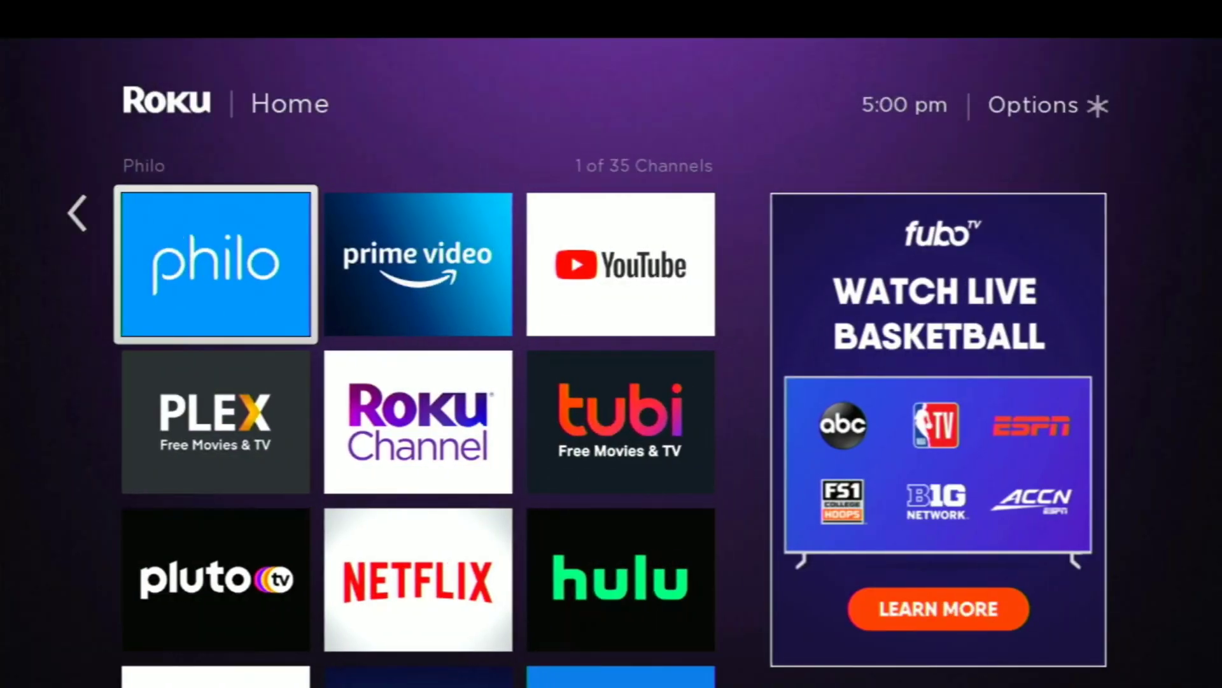
pyautogui.press('Down')
pyautogui.press('Down')
pyautogui.press('Down')
pyautogui.press('Down')
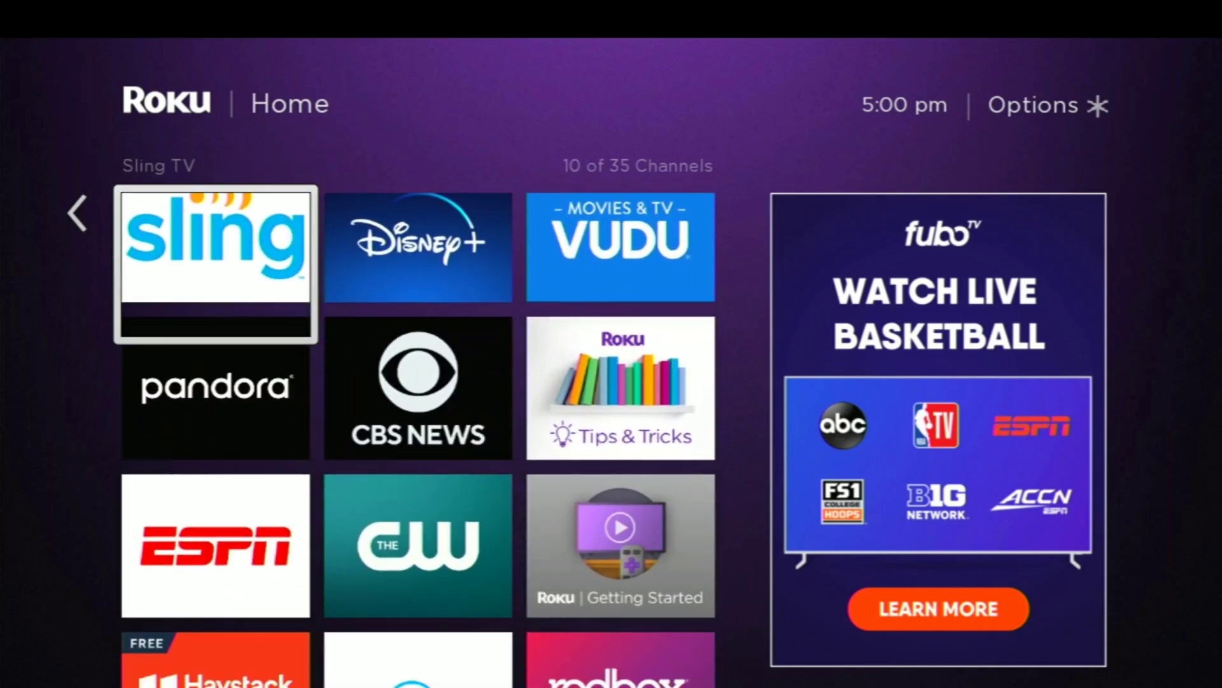
pyautogui.press('Down')
pyautogui.press('Down')
pyautogui.press('Down')
pyautogui.press('Down')
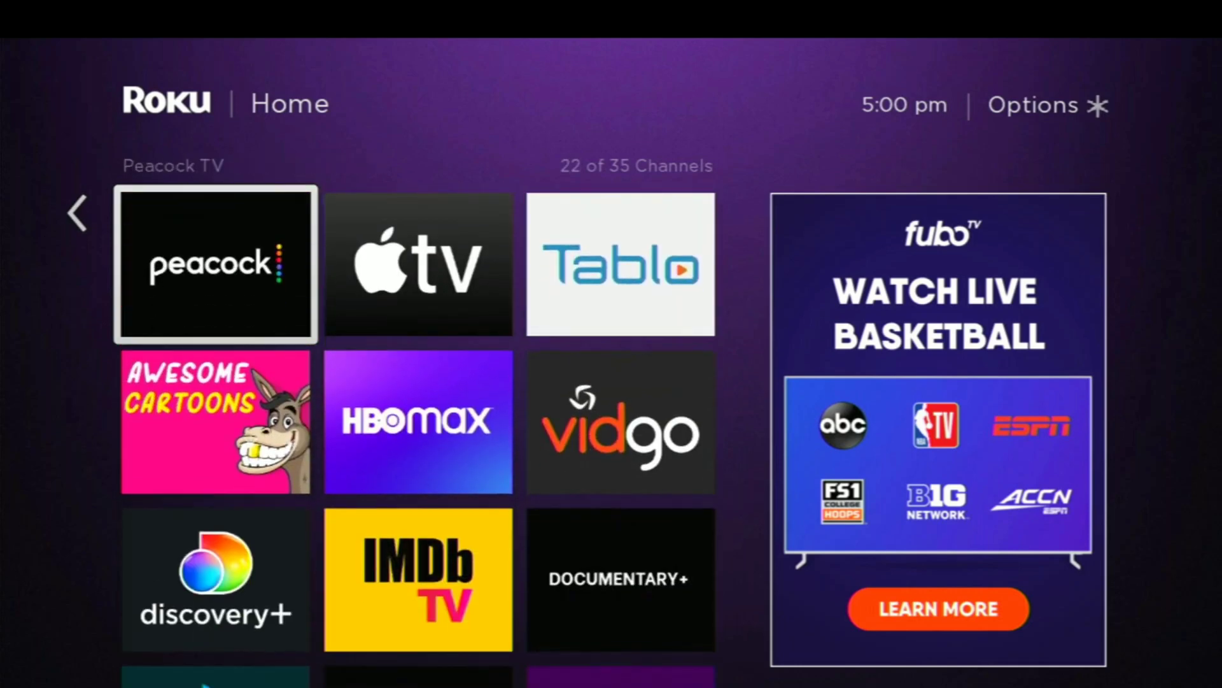
pyautogui.press('Down')
pyautogui.press('Down')
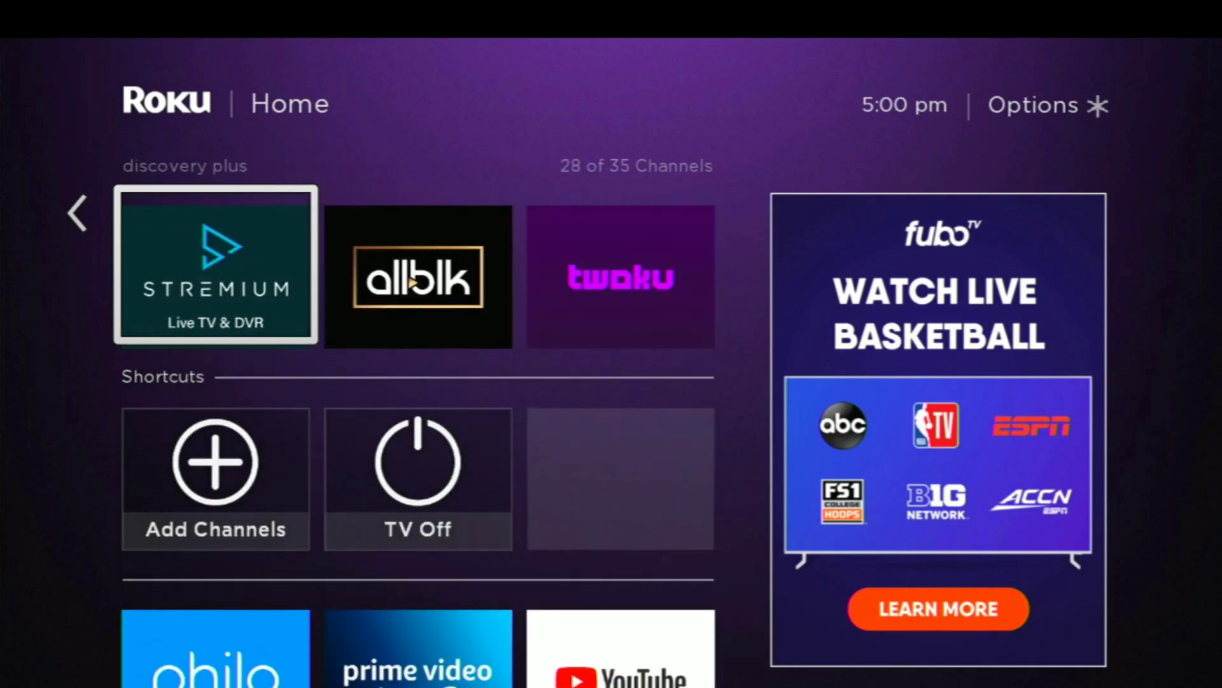
pyautogui.press('Right')
pyautogui.press('Right')
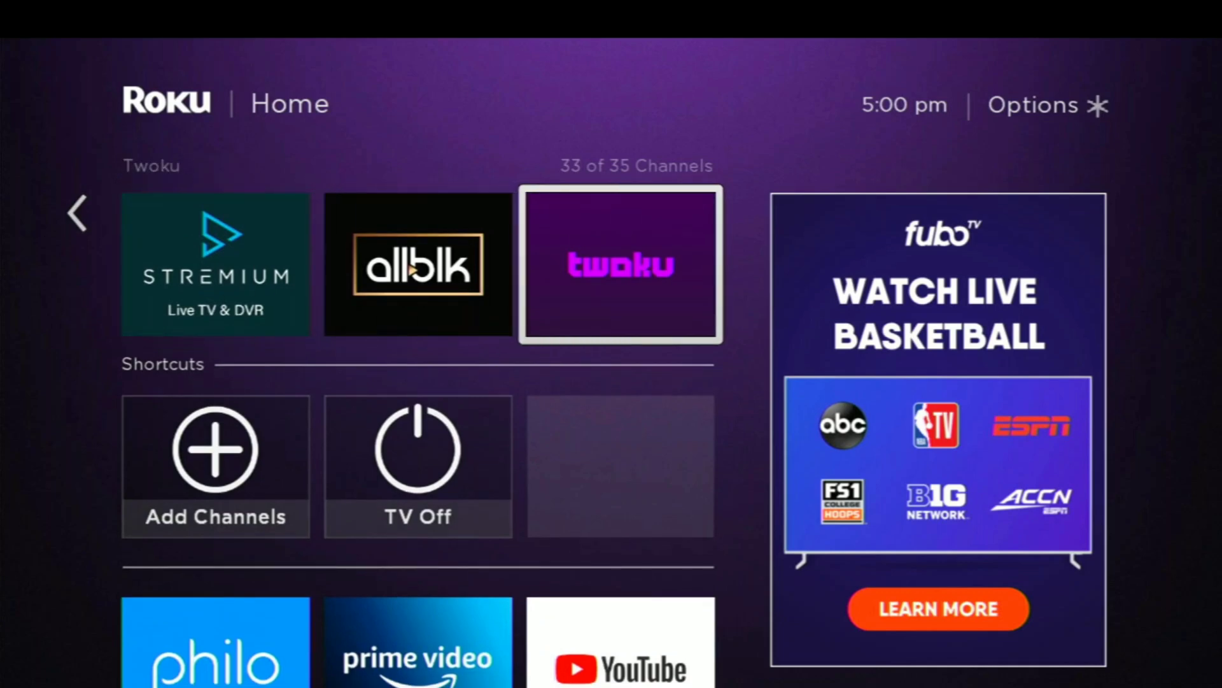
pyautogui.press('Return')
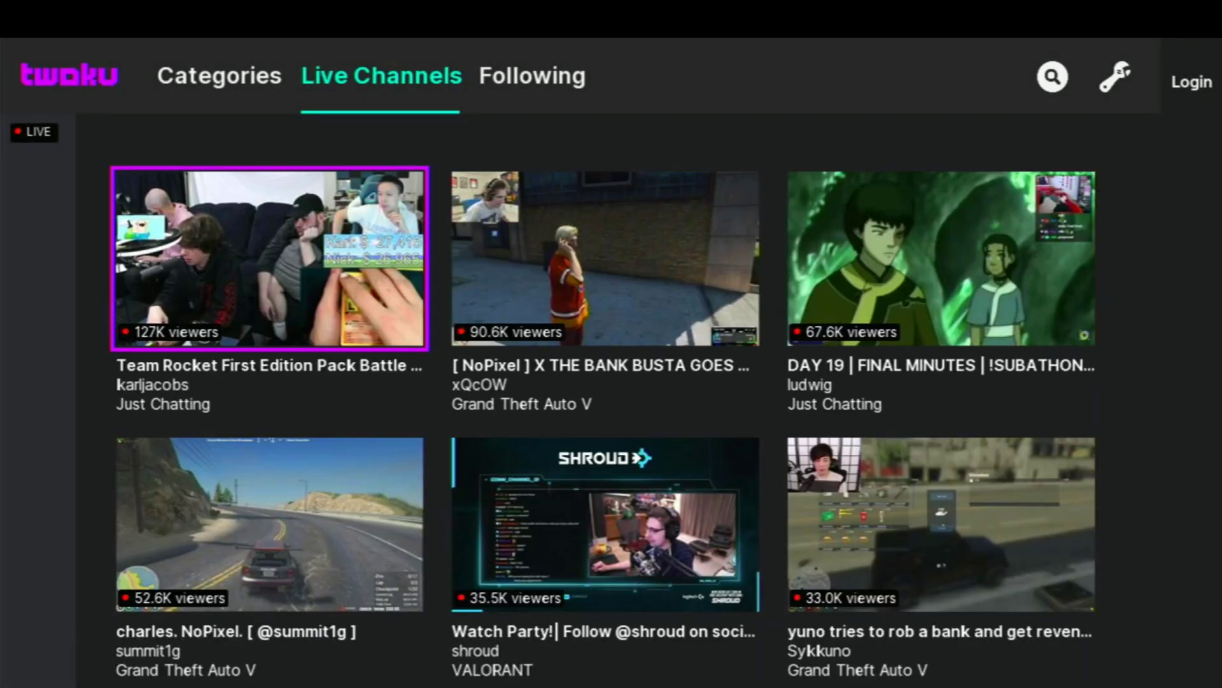
# Scroll down through the Live Channels grid of streams and back up to the top
pyautogui.press('Down')
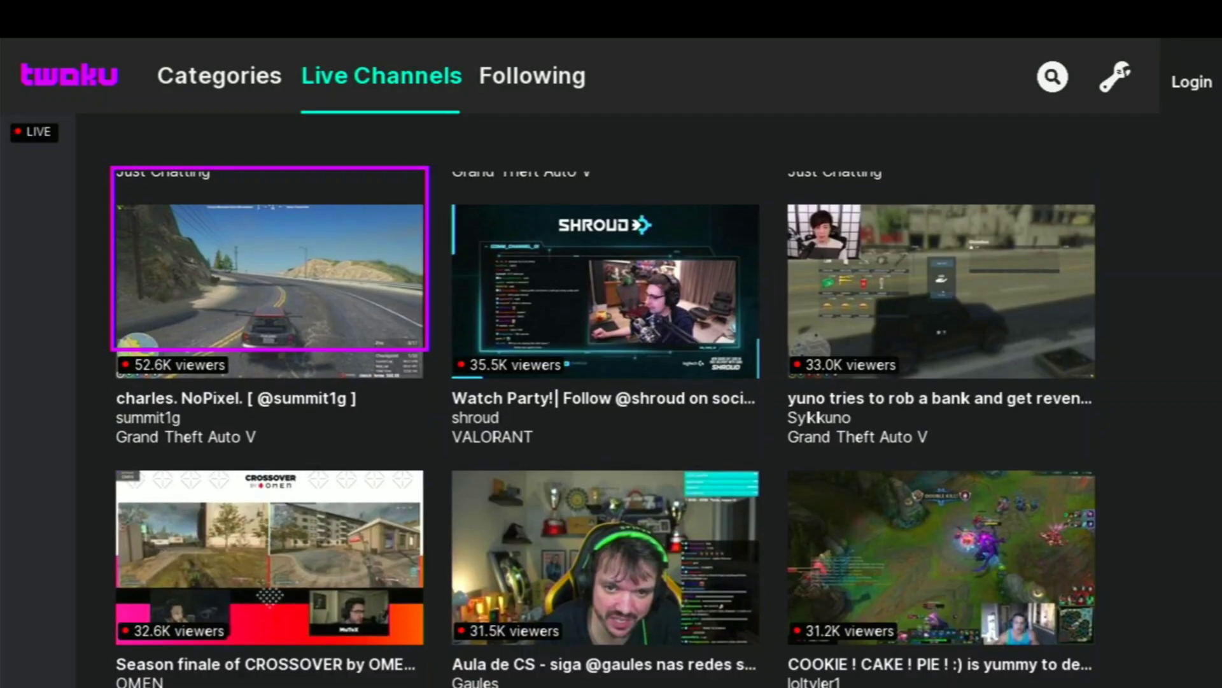
pyautogui.press('Down')
pyautogui.press('Down')
pyautogui.press('Down')
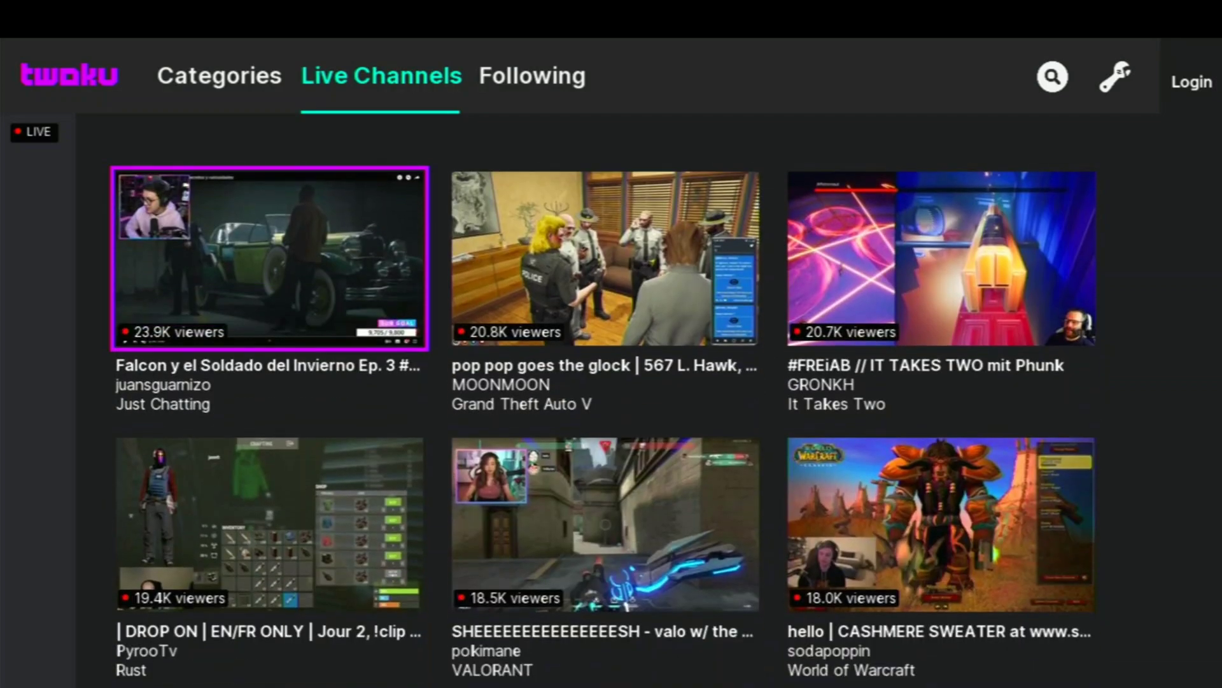
pyautogui.press('Down')
pyautogui.press('Down')
pyautogui.press('Right')
pyautogui.press('Right')
pyautogui.press('Up')
pyautogui.press('Up')
pyautogui.press('Up')
pyautogui.press('Up')
pyautogui.press('Up')
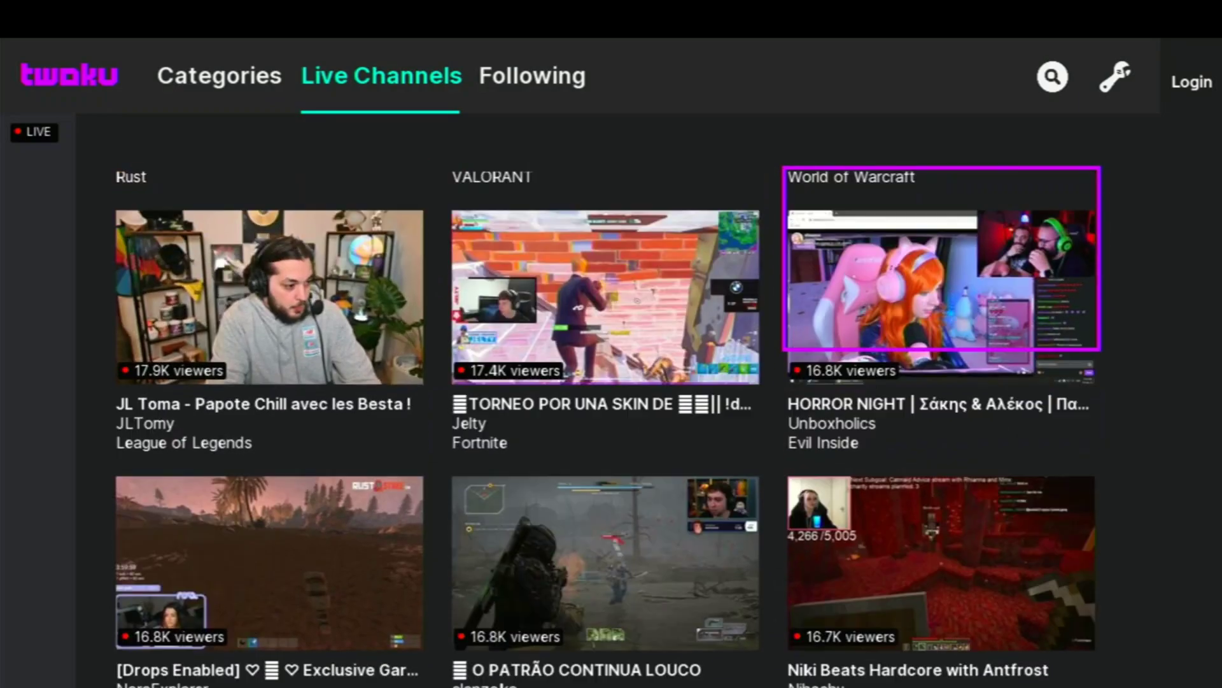
pyautogui.press('Up')
pyautogui.press('Up')
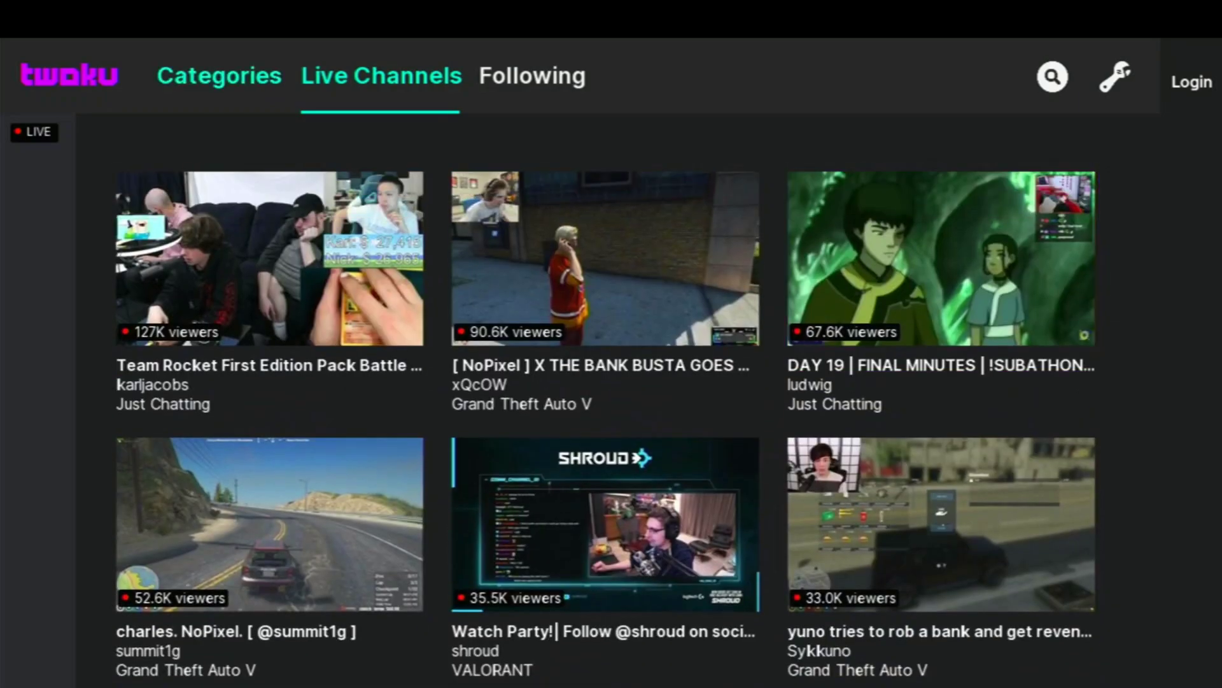
# Open the streamer search, then close it to return to Live Channels
pyautogui.press('Right')
pyautogui.press('Right')
pyautogui.press('Right')
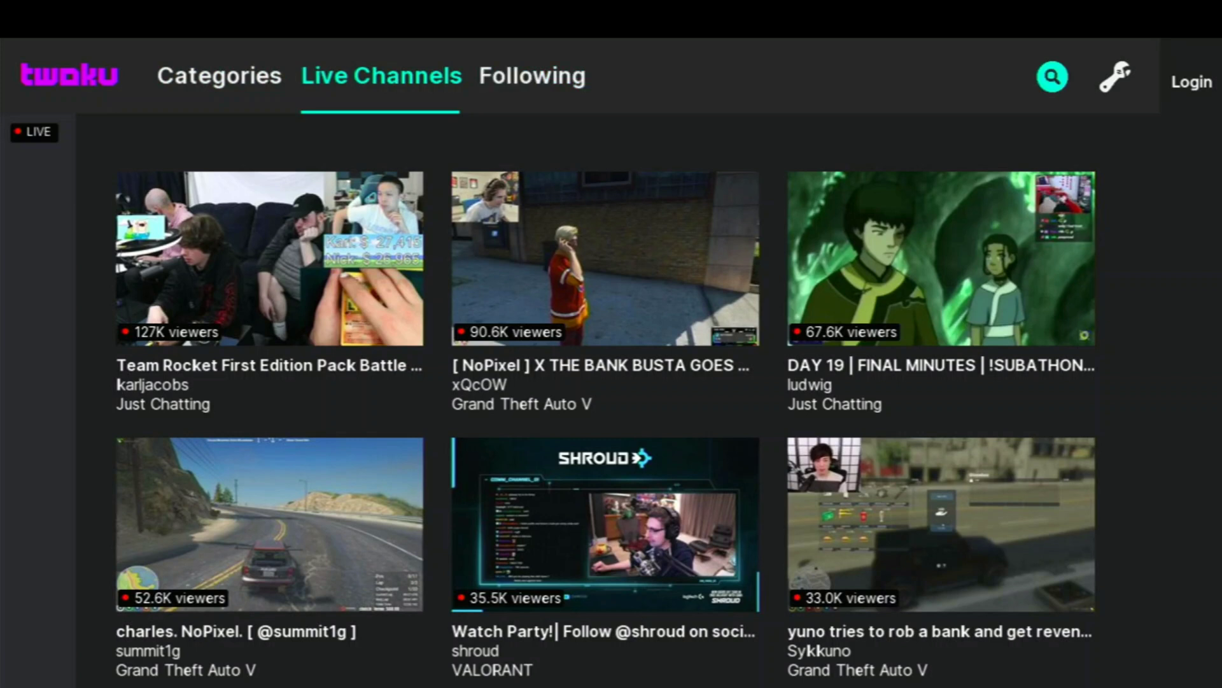
pyautogui.press('Return')
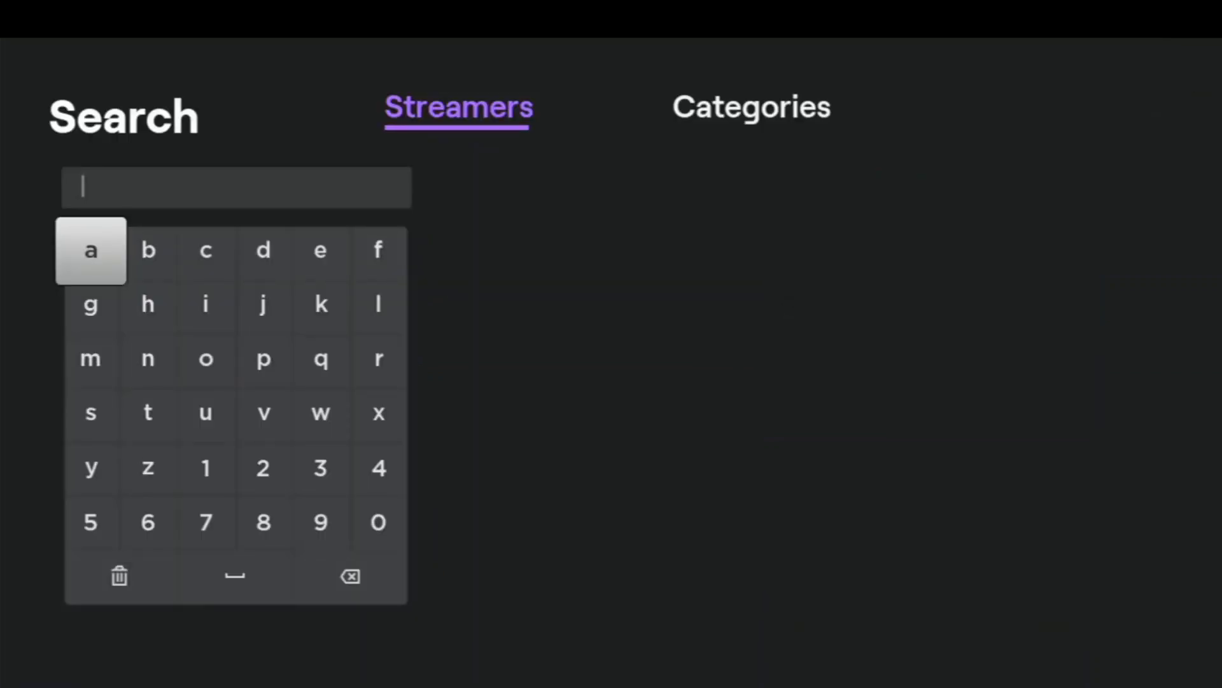
pyautogui.press('Escape')
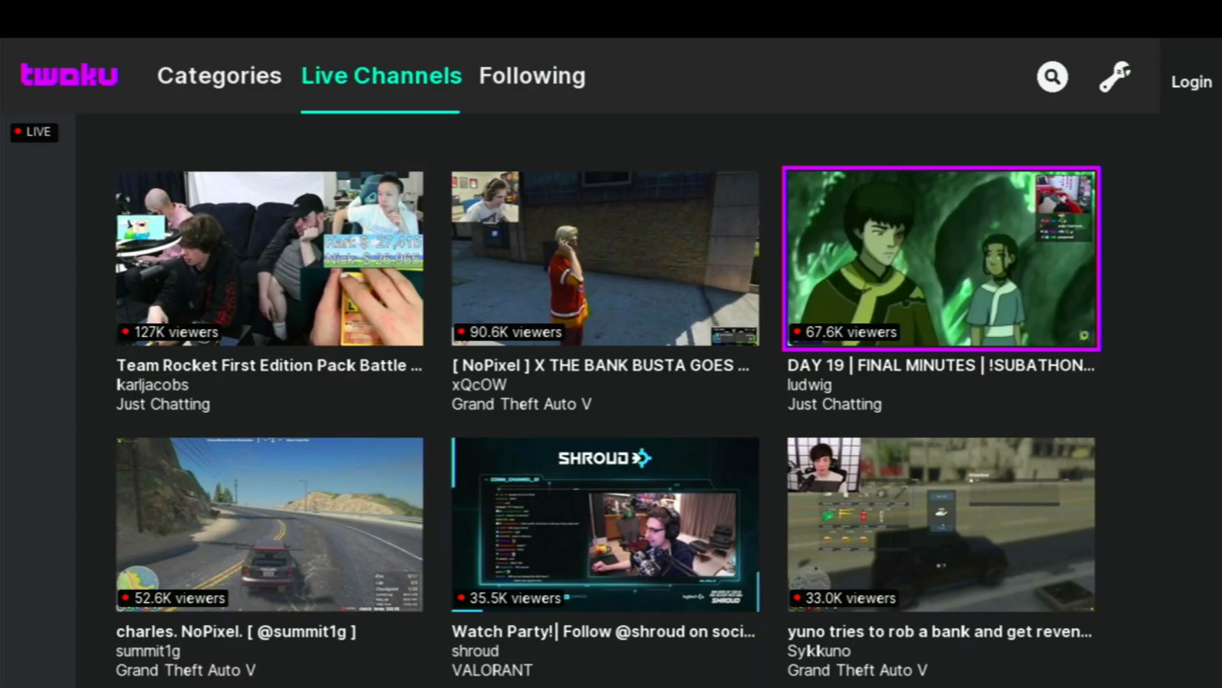
# Explore the top bar's Categories, search and settings items, then return to the live stream grid
pyautogui.press('Up')
pyautogui.press('Right')
pyautogui.press('Right')
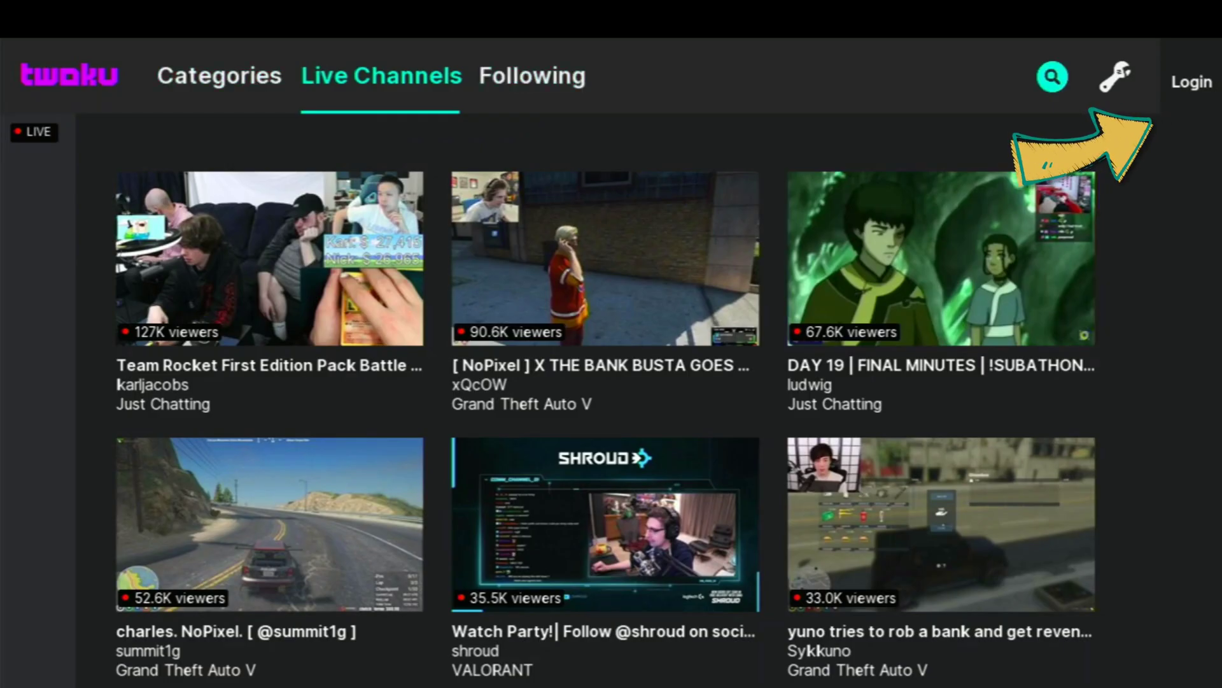
pyautogui.press('Down')
pyautogui.press('Up')
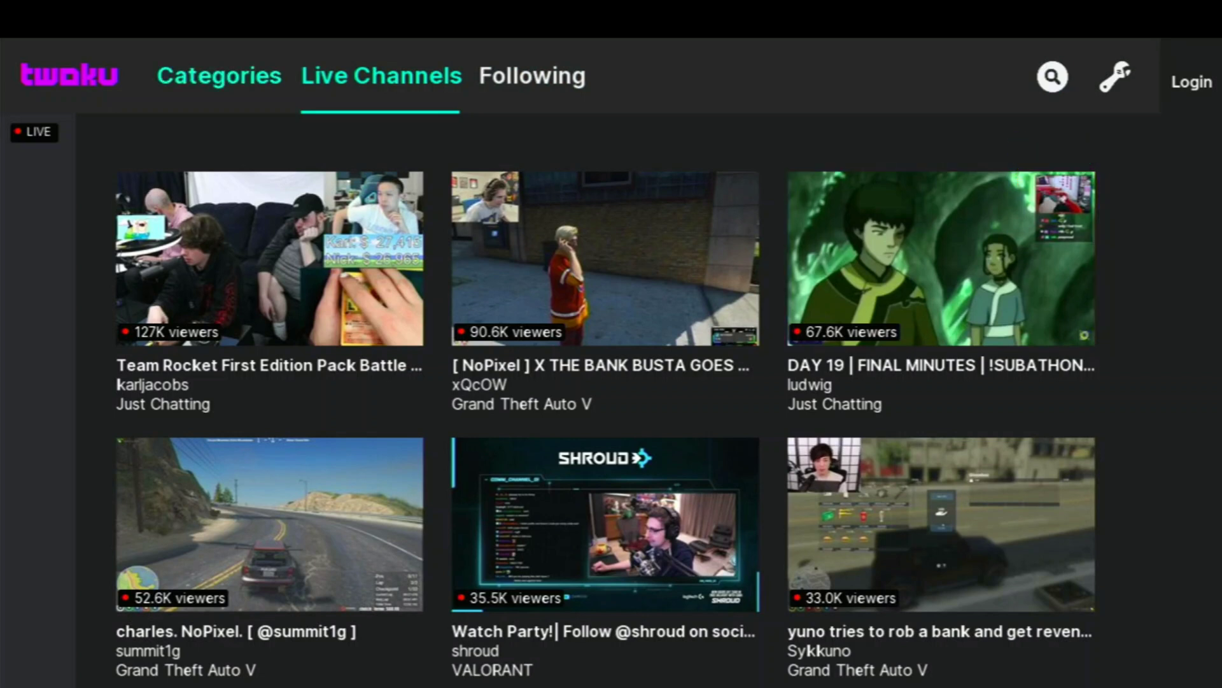
pyautogui.press('Right')
pyautogui.press('Right')
pyautogui.press('Right')
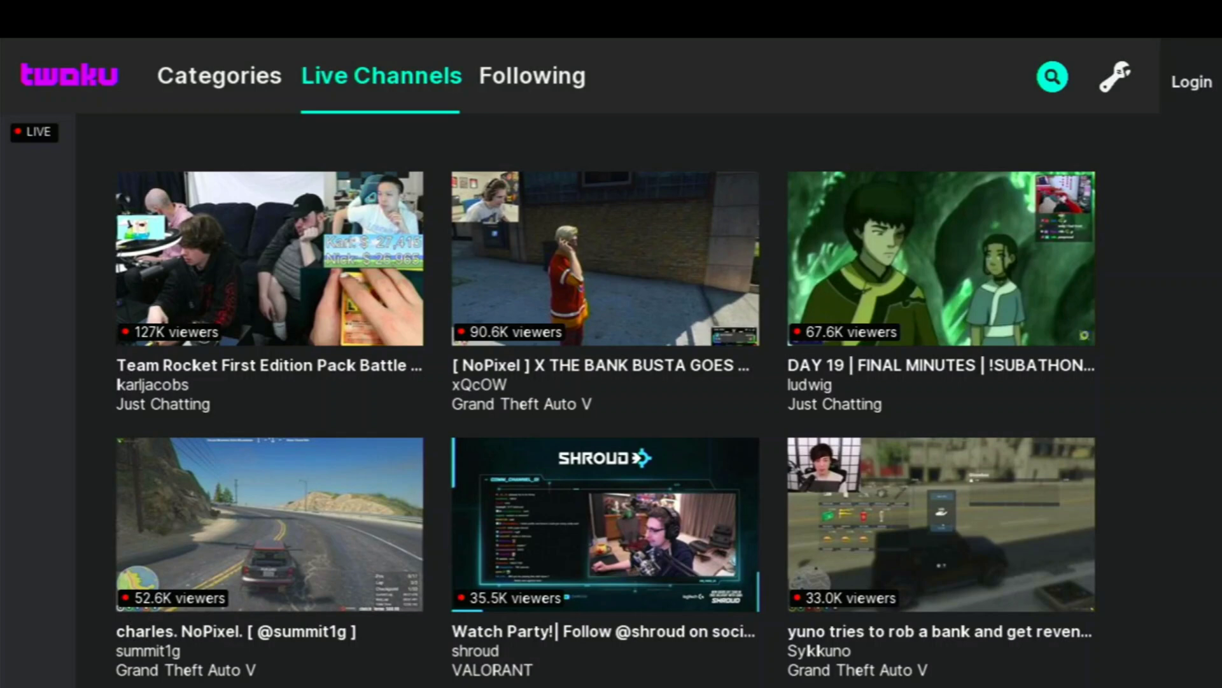
pyautogui.press('Right')
pyautogui.press('Left')
pyautogui.press('Left')
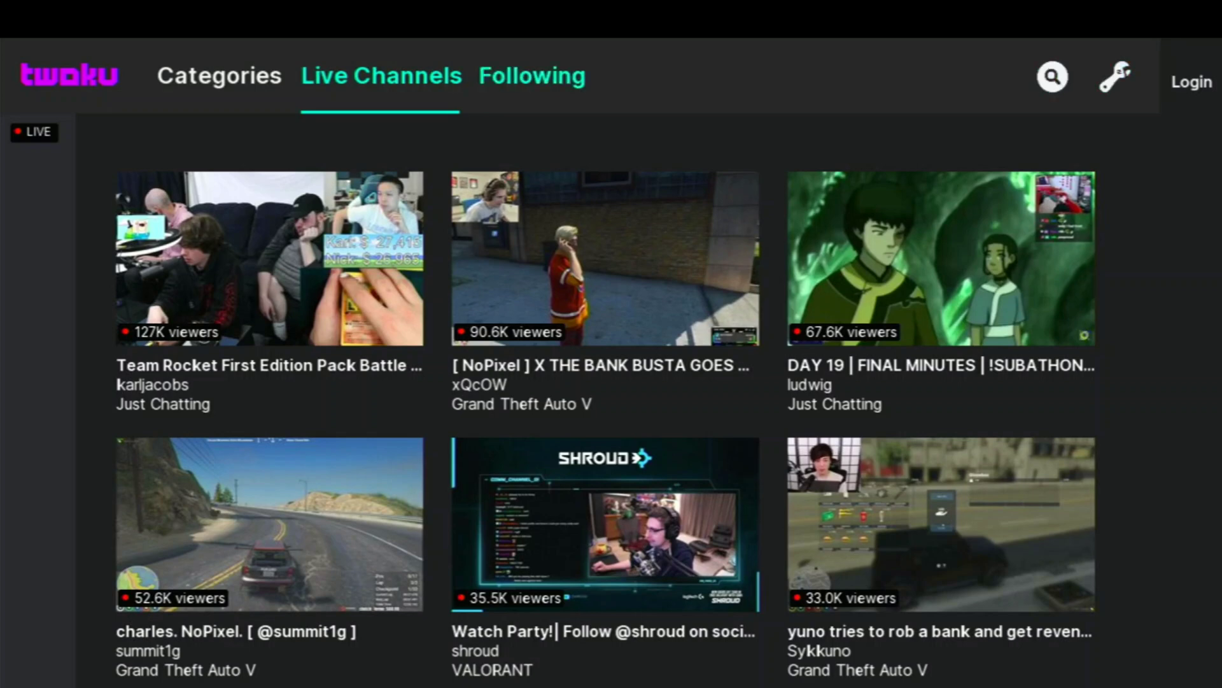
pyautogui.press('Down')
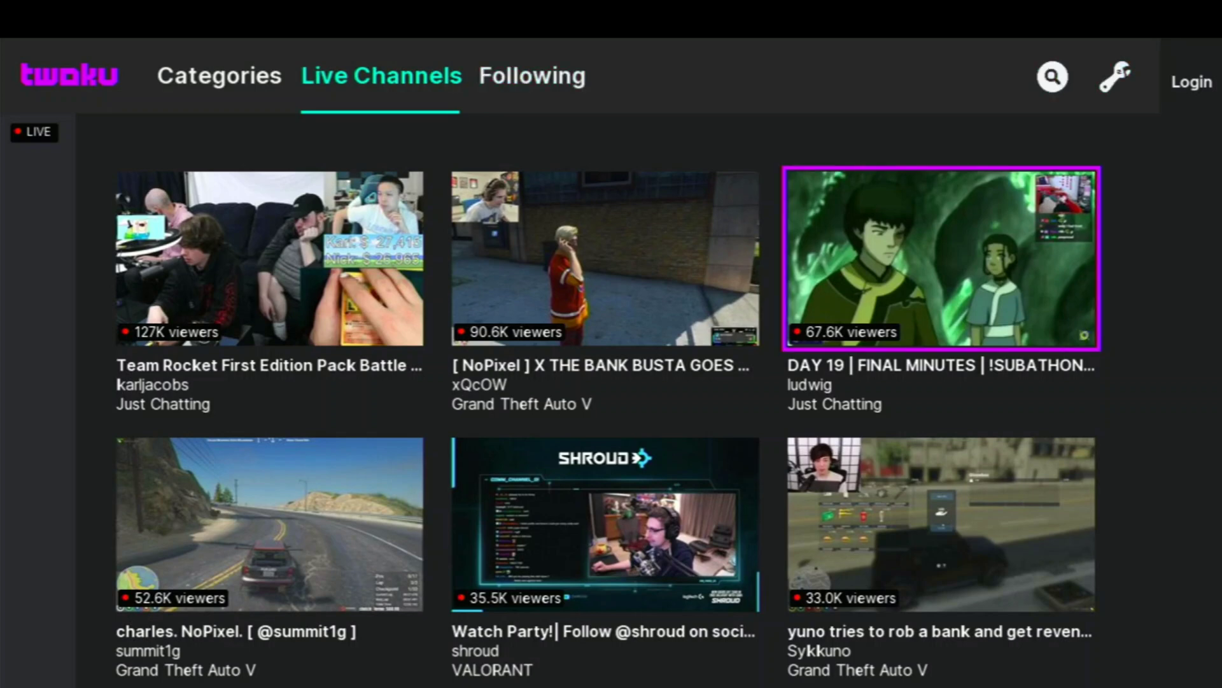
pyautogui.press('Down')
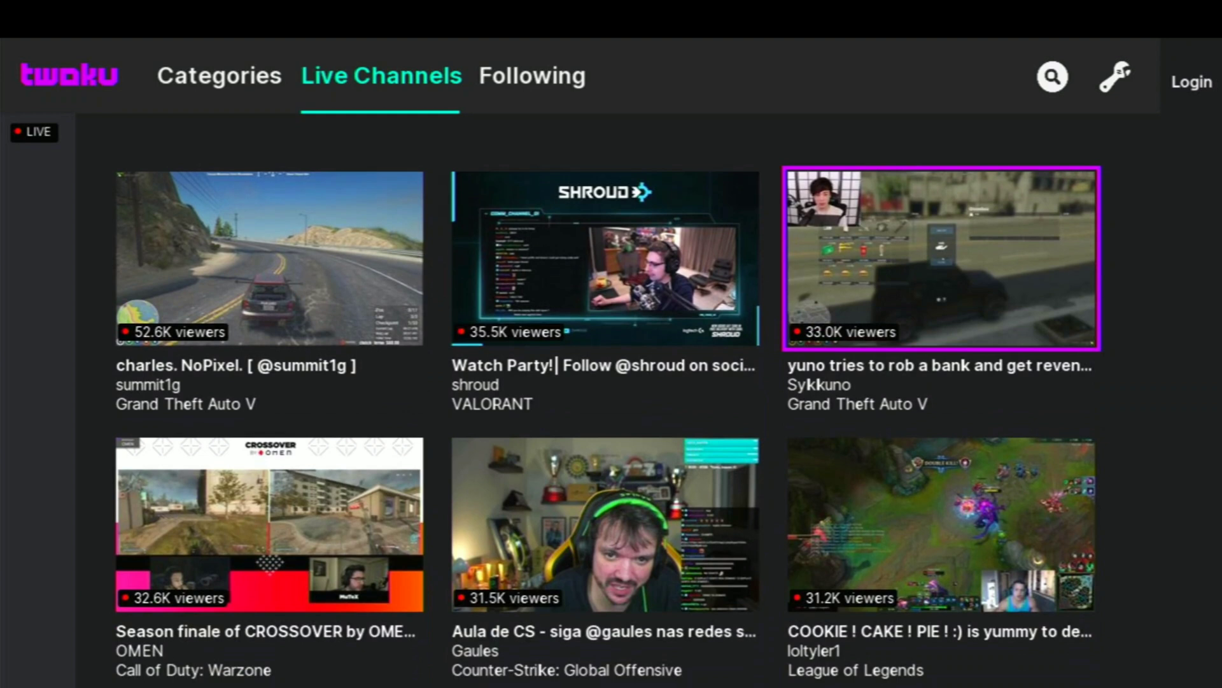